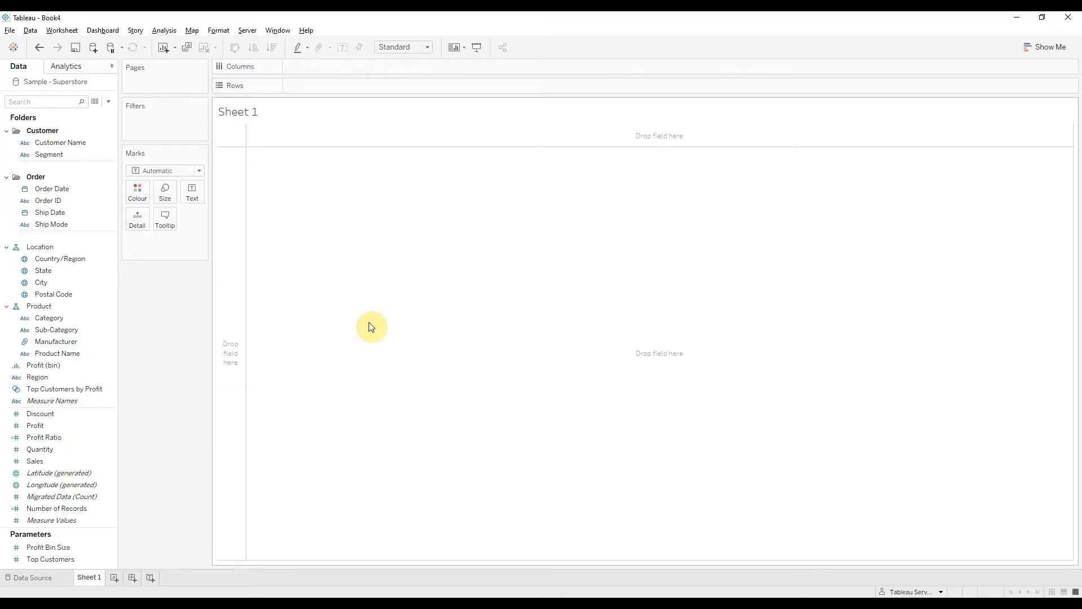
# Create a calculated field named Top N percentage with the formula INDEX() <= int(SIZE()/2)
pyautogui.click(106, 102)
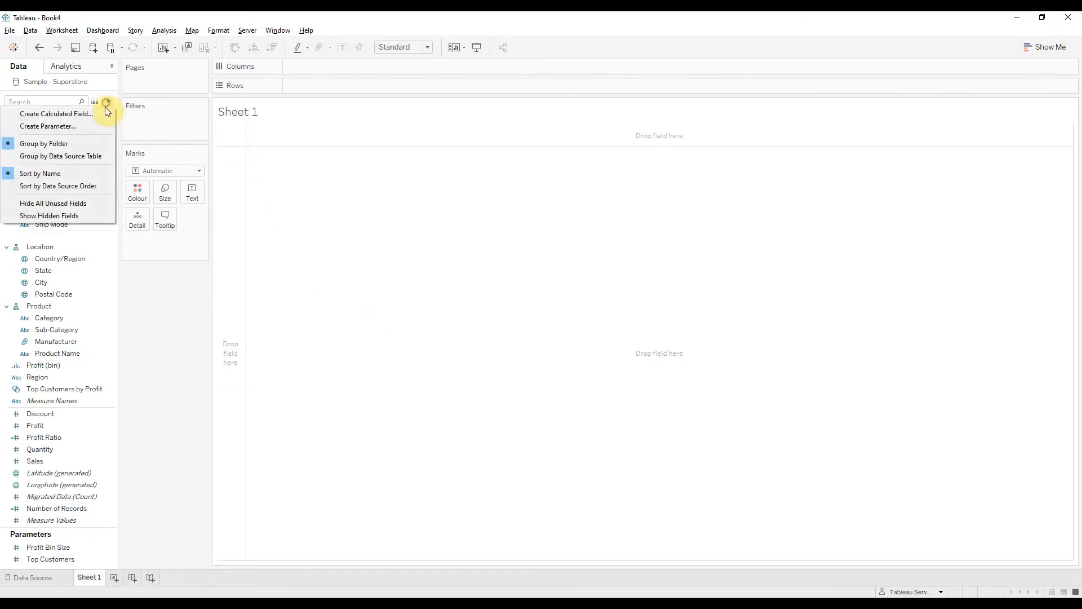
pyautogui.click(105, 113)
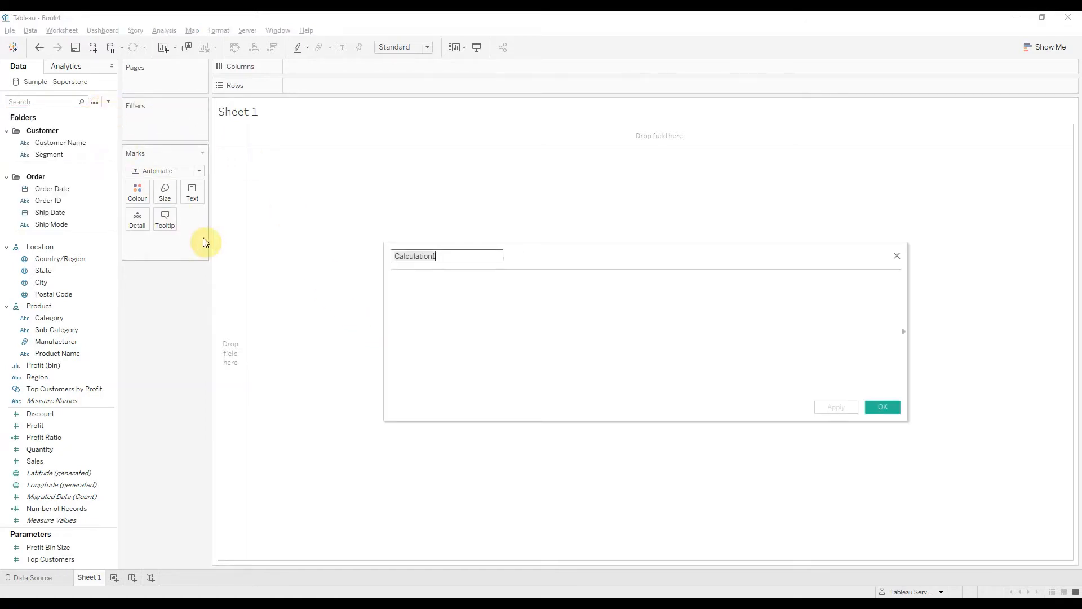
pyautogui.write('Top N percentage')
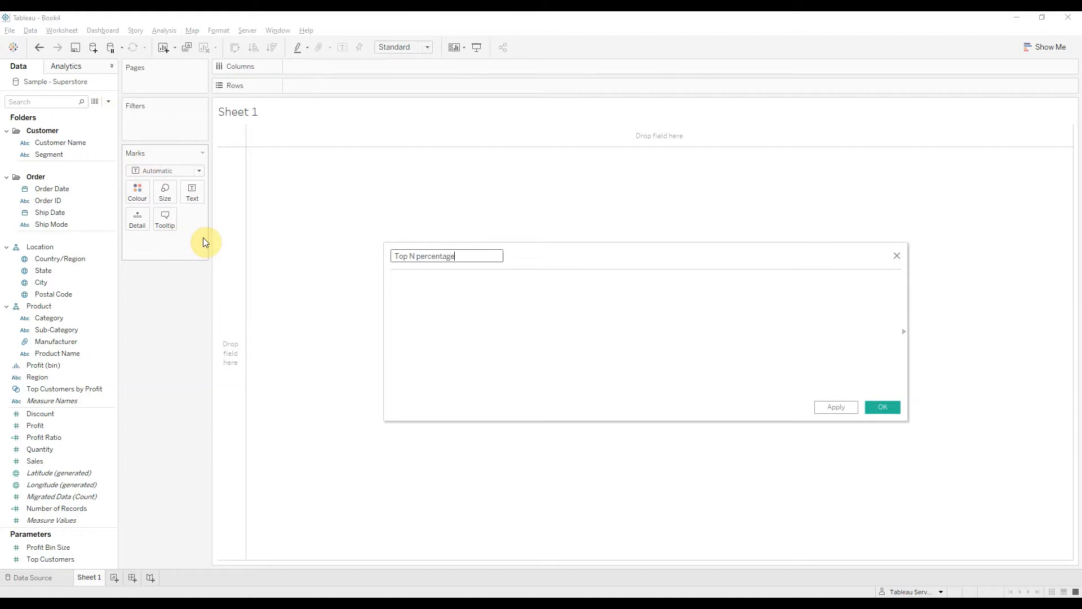
pyautogui.press('Tab')
pyautogui.write('ind')
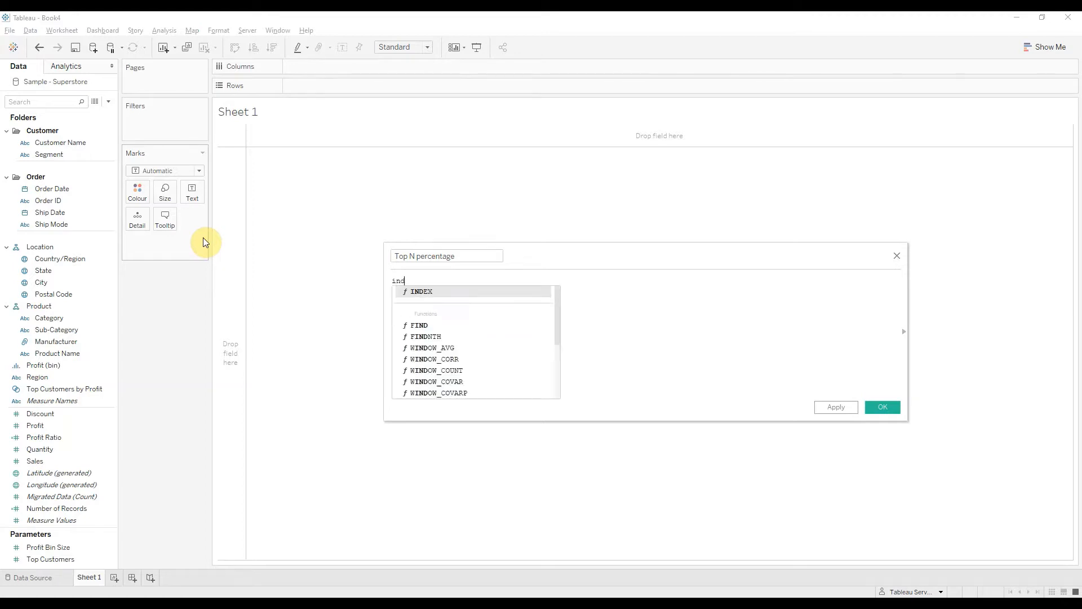
pyautogui.press('Return')
pyautogui.write('<')
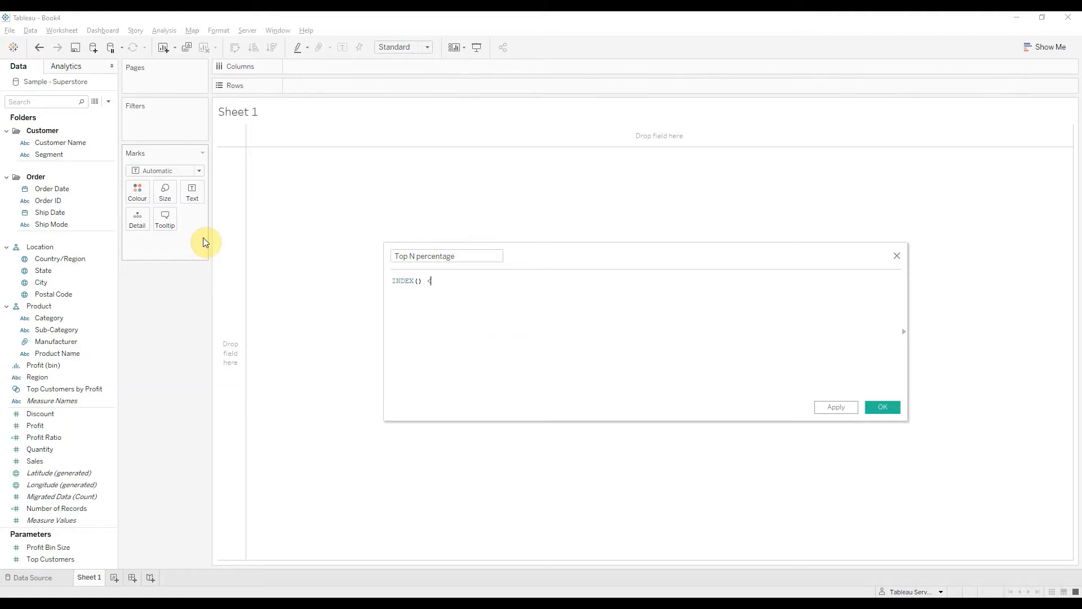
pyautogui.write('= int(size')
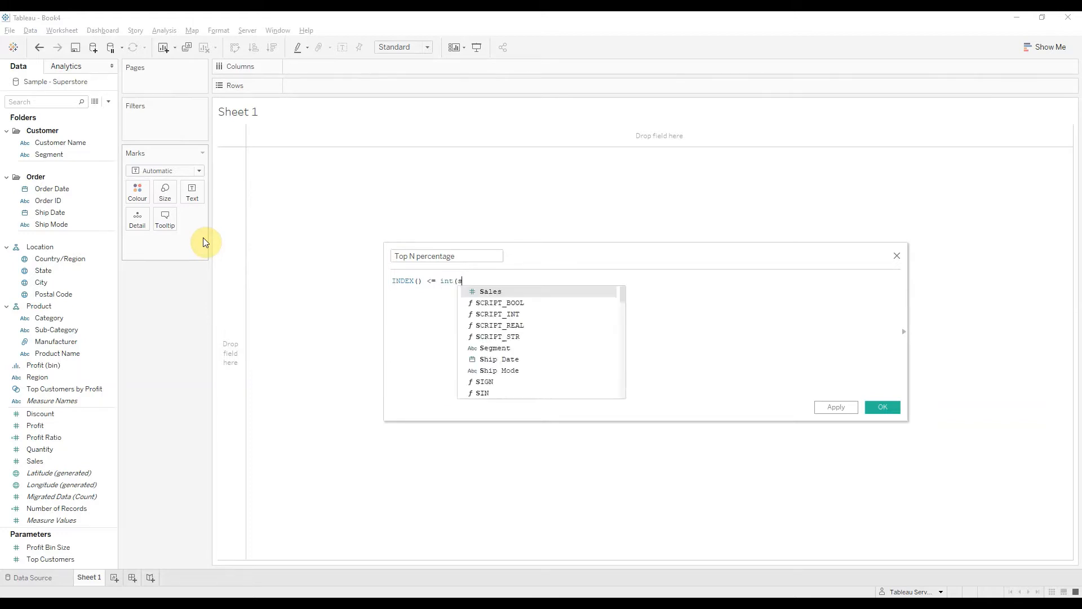
pyautogui.press('Return')
pyautogui.write('/')
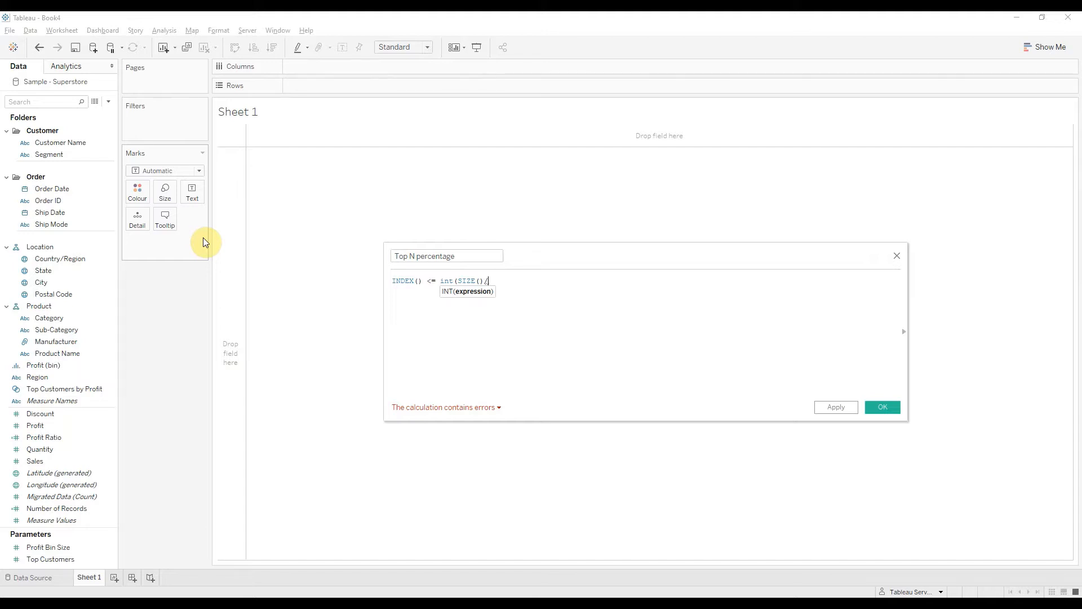
pyautogui.write('2)')
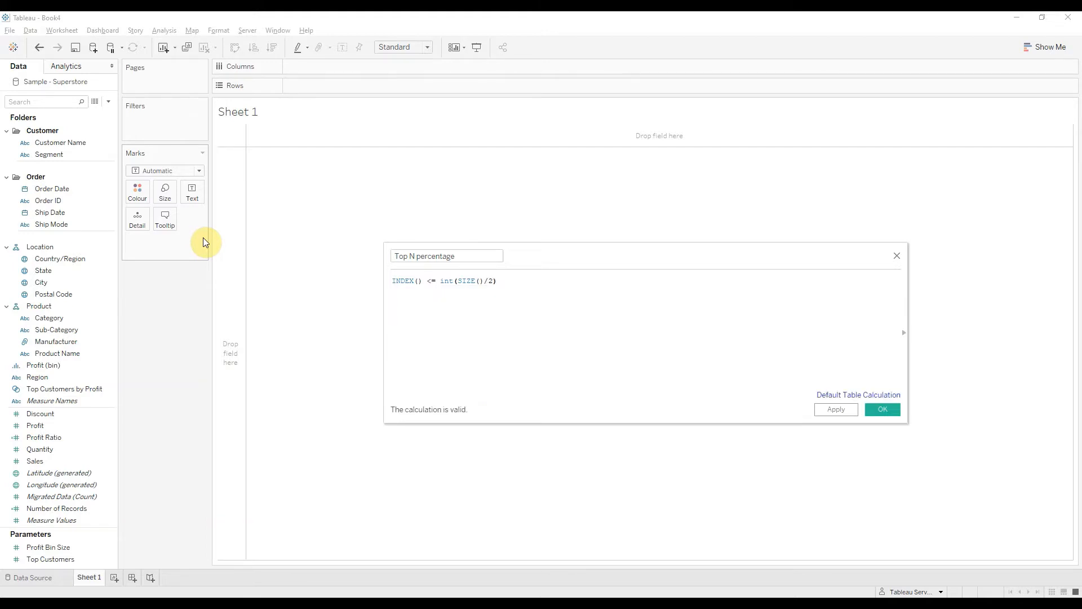
pyautogui.click(880, 413)
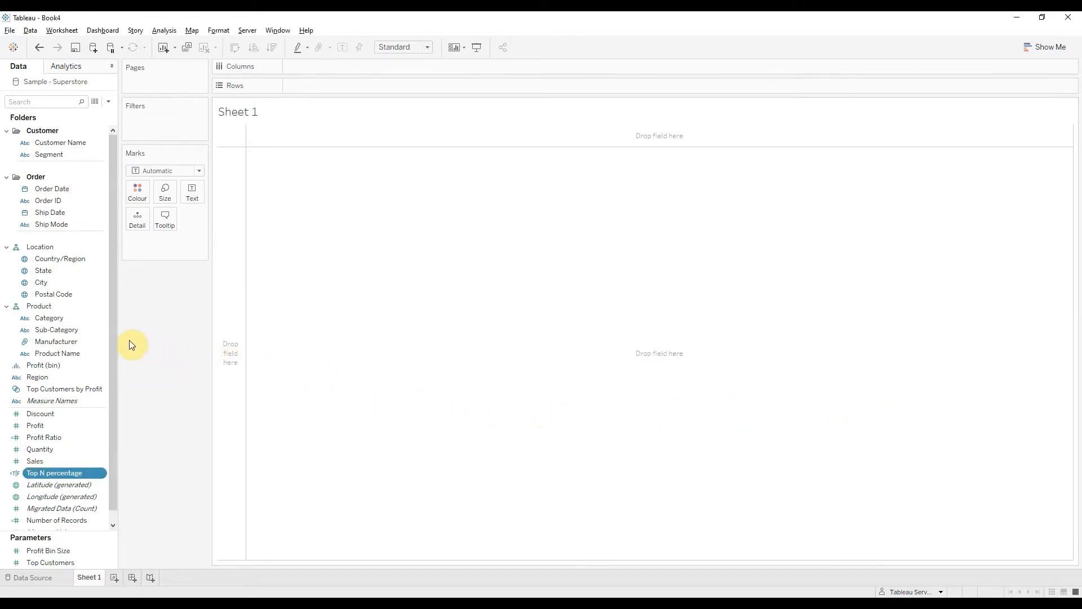
# Place Sub-Category on the rows and filter the view by Top N percentage, keeping only True
pyautogui.moveTo(80, 330); pyautogui.dragTo(327, 88)
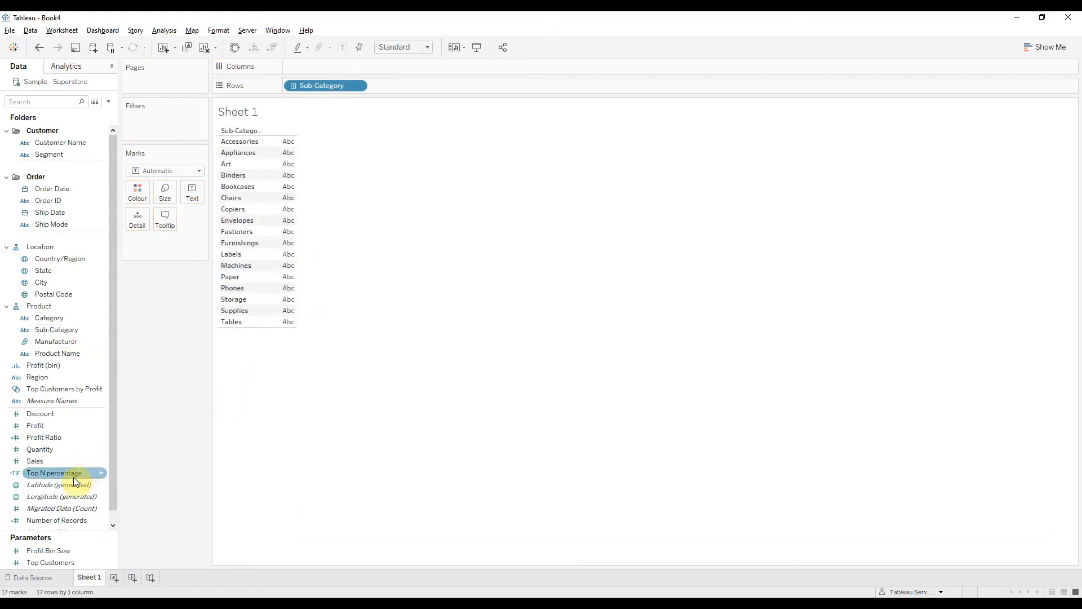
pyautogui.moveTo(73, 477); pyautogui.dragTo(168, 134)
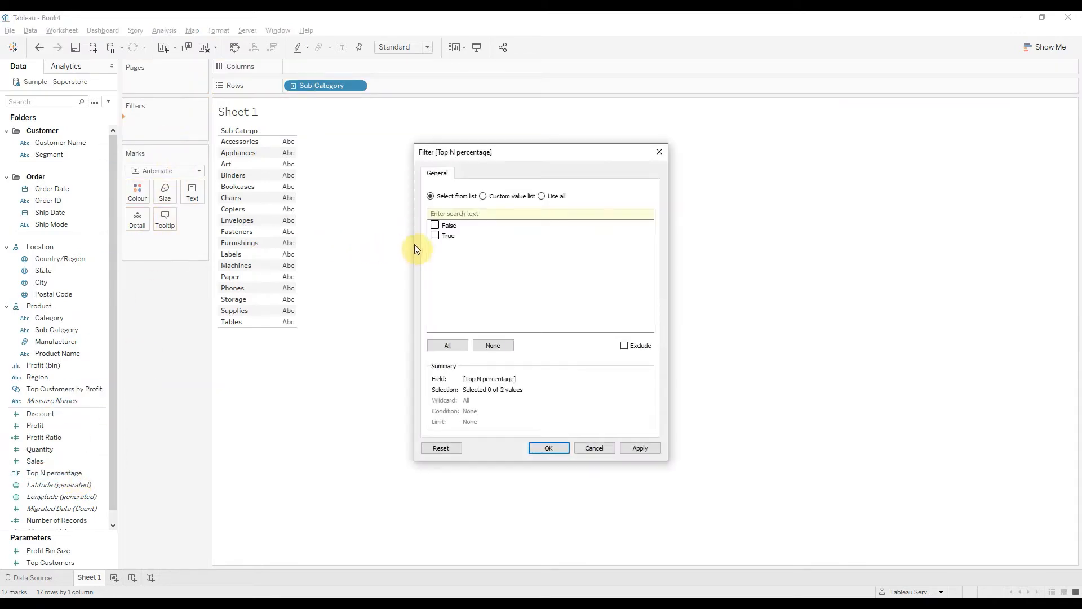
pyautogui.click(436, 235)
pyautogui.click(640, 451)
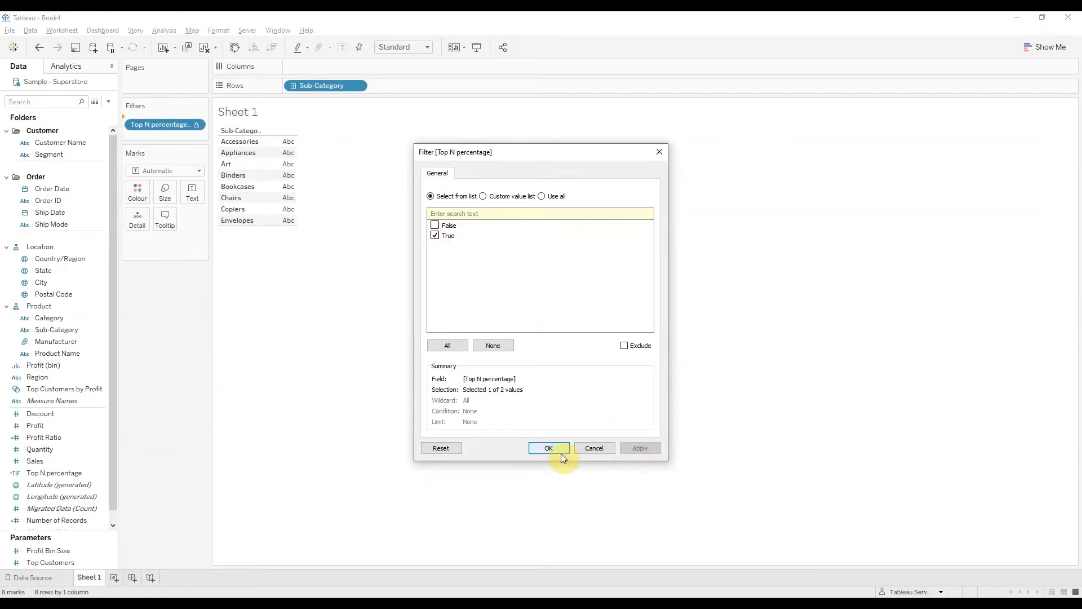
pyautogui.click(561, 453)
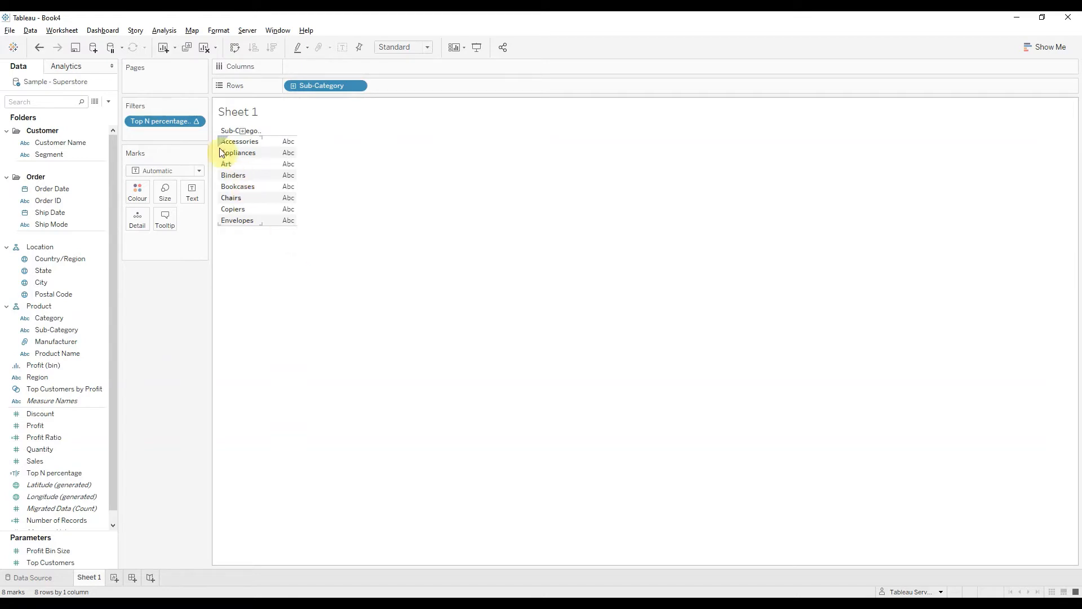
# Change the Top N percentage filter to keep only False
pyautogui.click(197, 121)
pyautogui.click(184, 135)
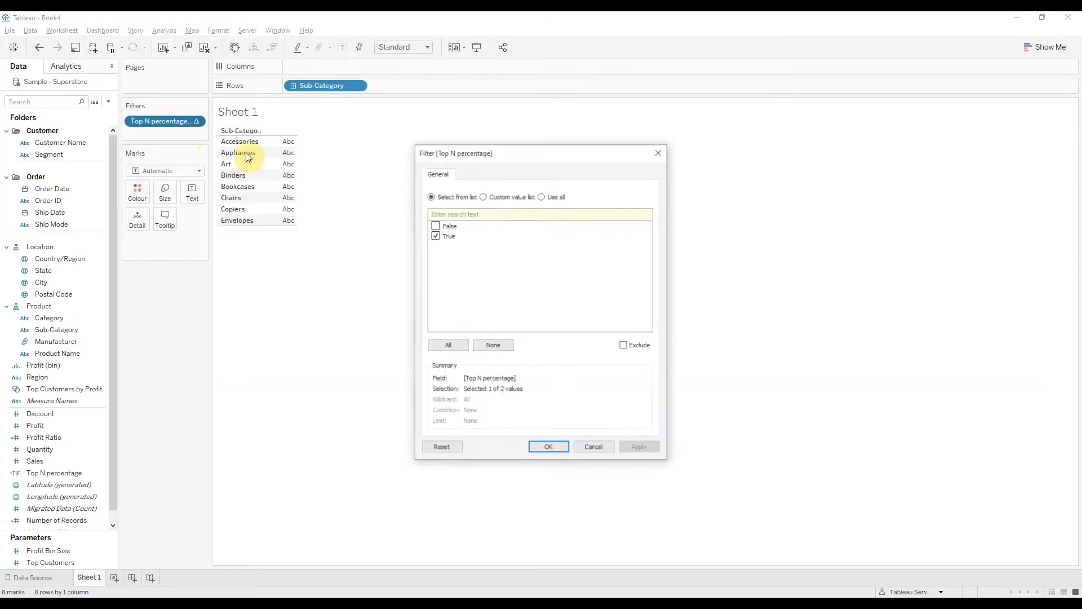
pyautogui.click(435, 236)
pyautogui.click(435, 236)
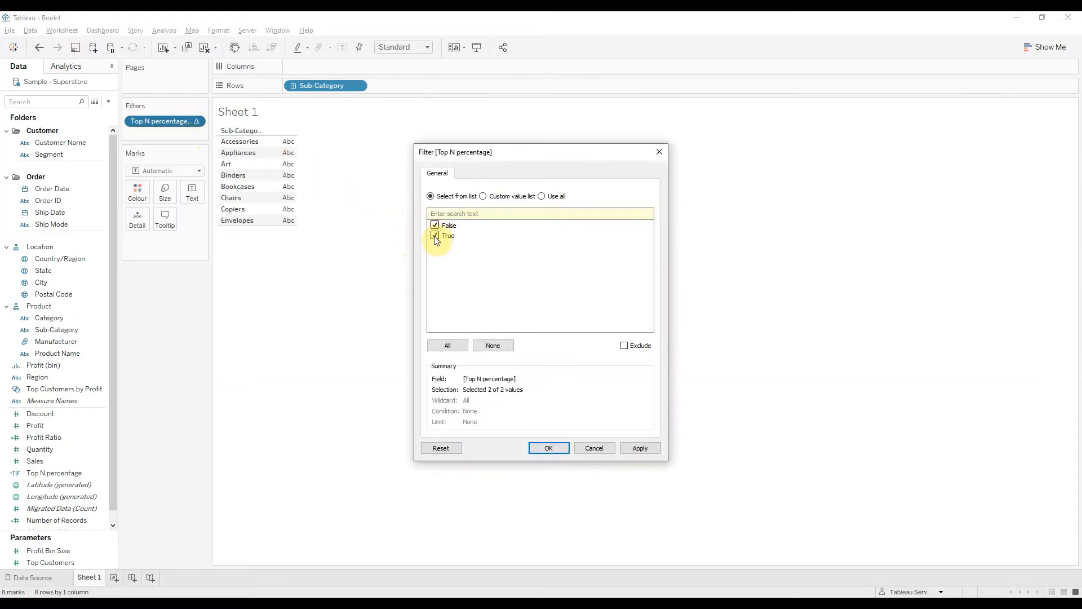
pyautogui.click(633, 449)
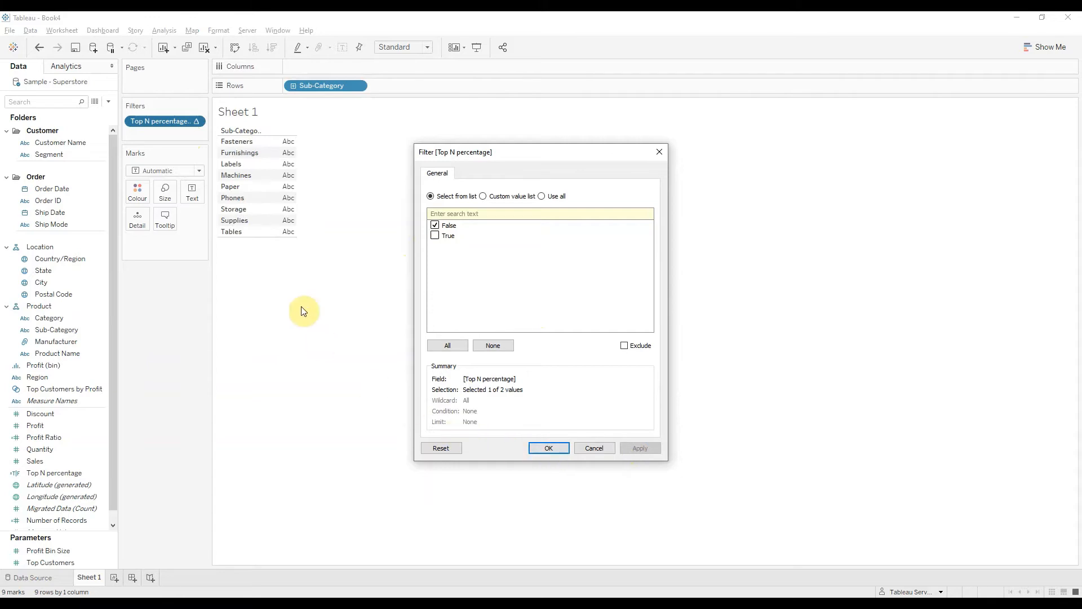
pyautogui.click(549, 448)
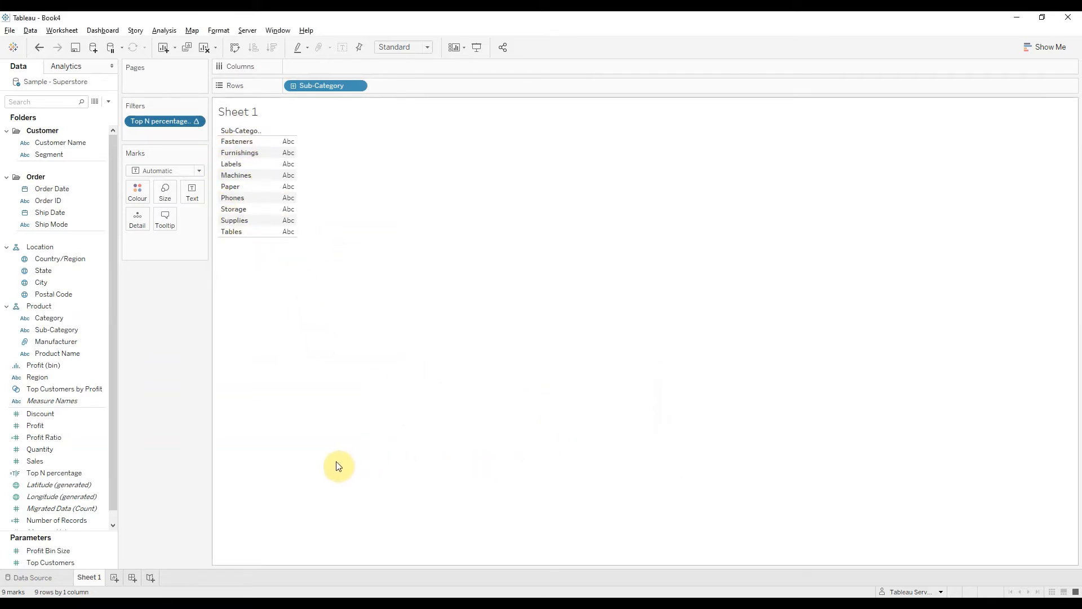
# On a new worksheet, start a parameter named Top N% with a percentage display format and zero decimal places
pyautogui.click(114, 578)
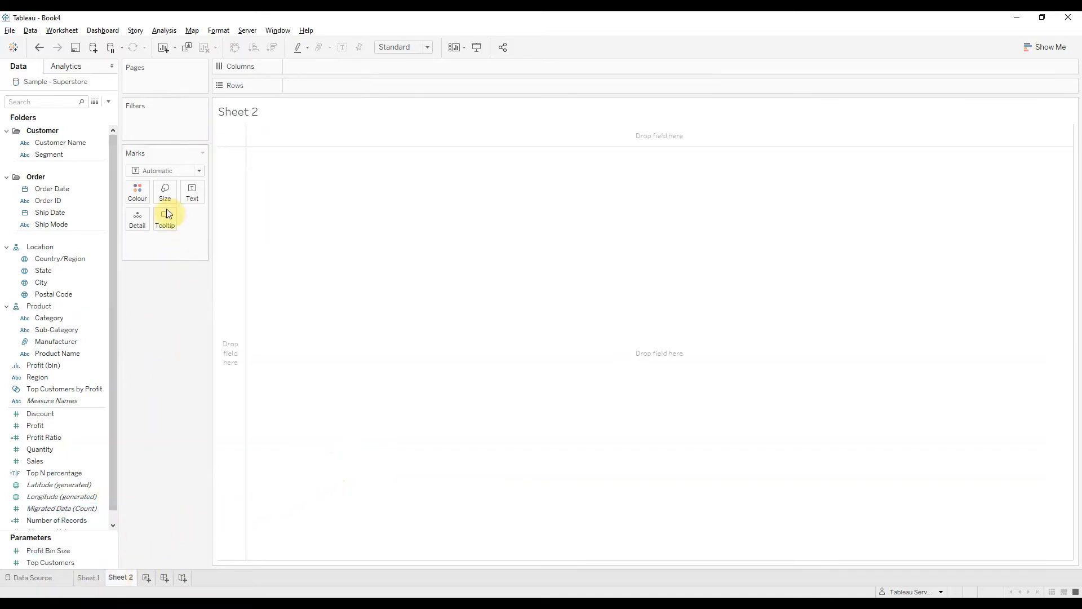
pyautogui.click(112, 107)
pyautogui.click(106, 122)
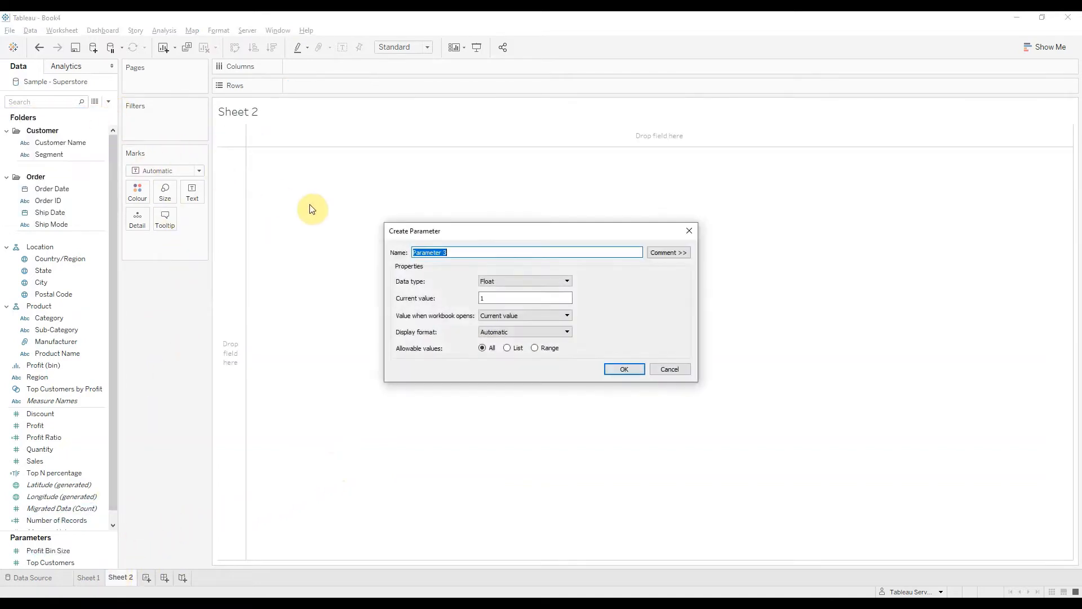
pyautogui.write('Top N%')
pyautogui.click(500, 333)
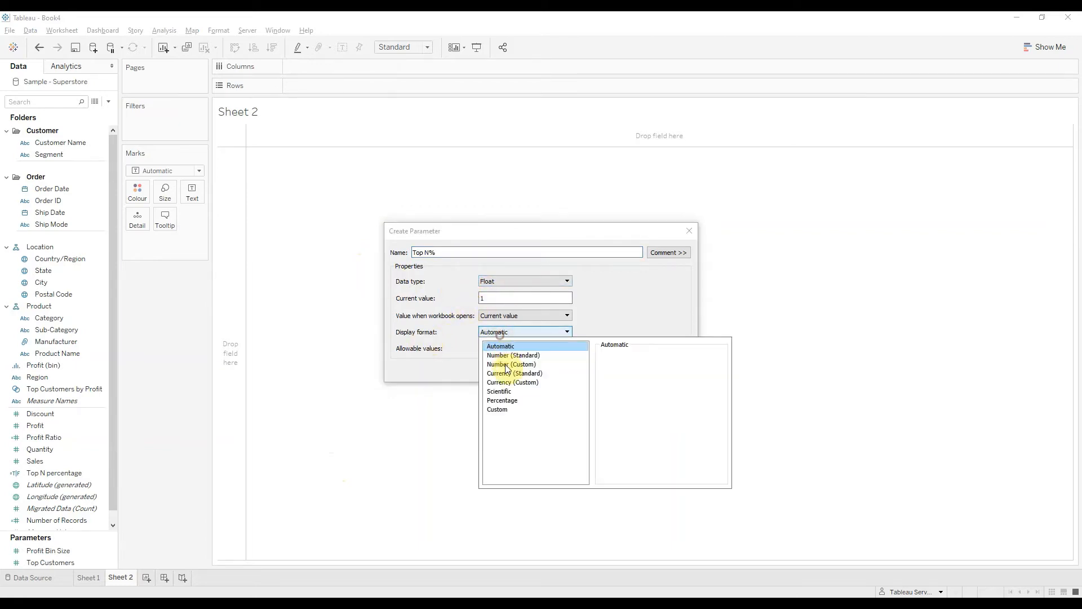
pyautogui.click(509, 400)
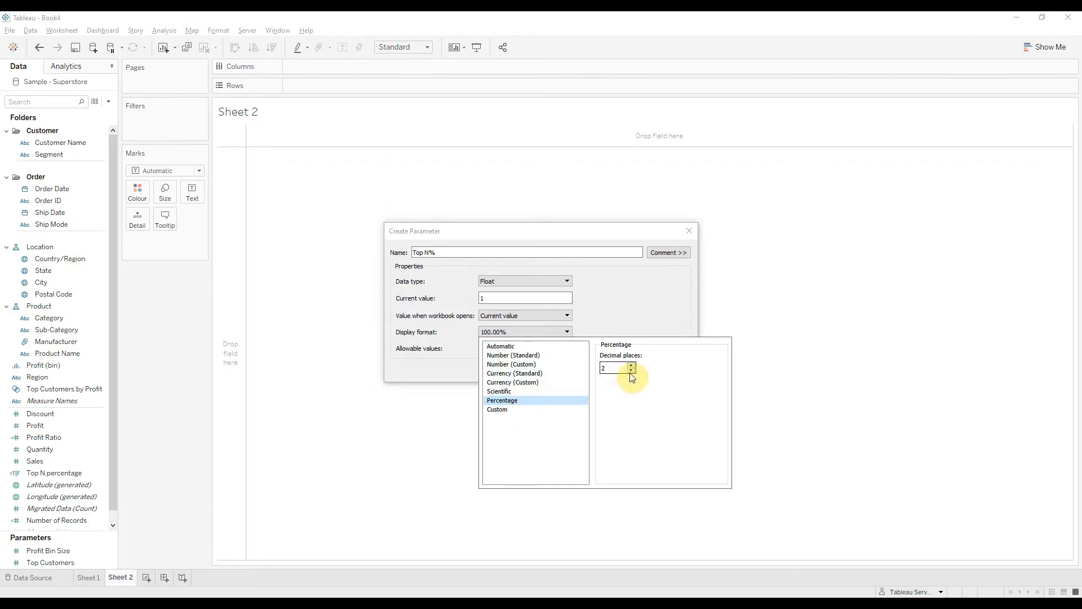
pyautogui.click(631, 370)
pyautogui.click(631, 371)
pyautogui.click(618, 308)
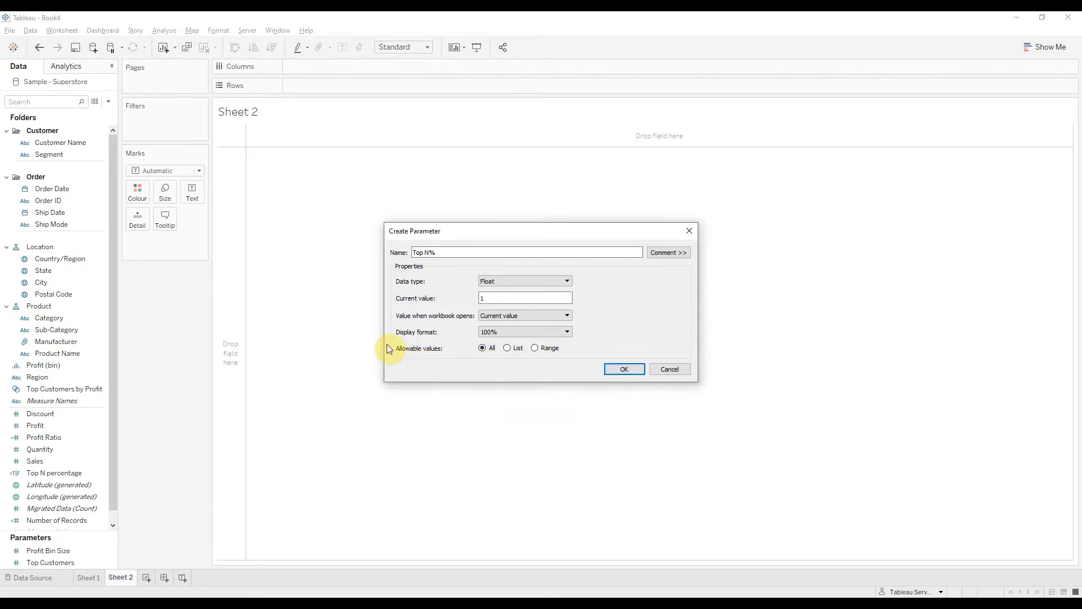
# Restrict the parameter to a range from 0 to 1 with a step size of 0.25 and create it
pyautogui.click(534, 347)
pyautogui.click(400, 382)
pyautogui.click(465, 381)
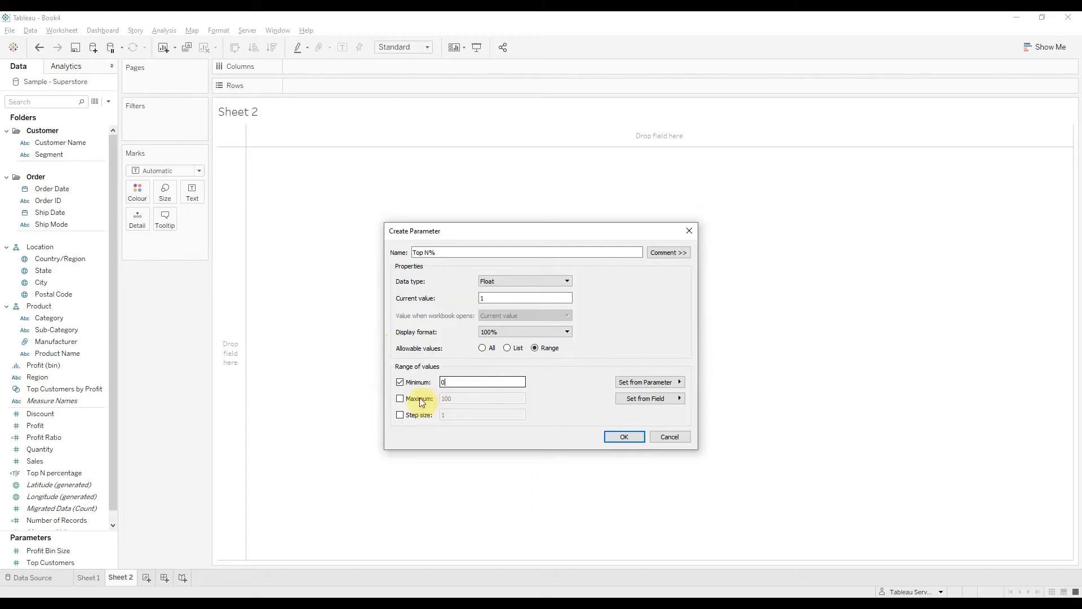
pyautogui.click(400, 399)
pyautogui.click(476, 400)
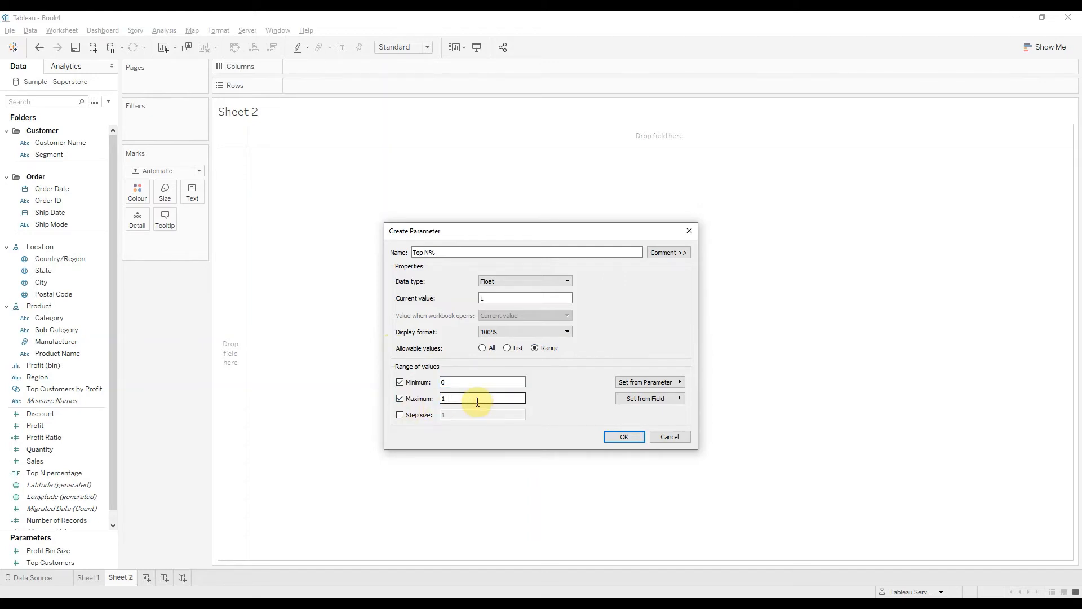
pyautogui.click(401, 415)
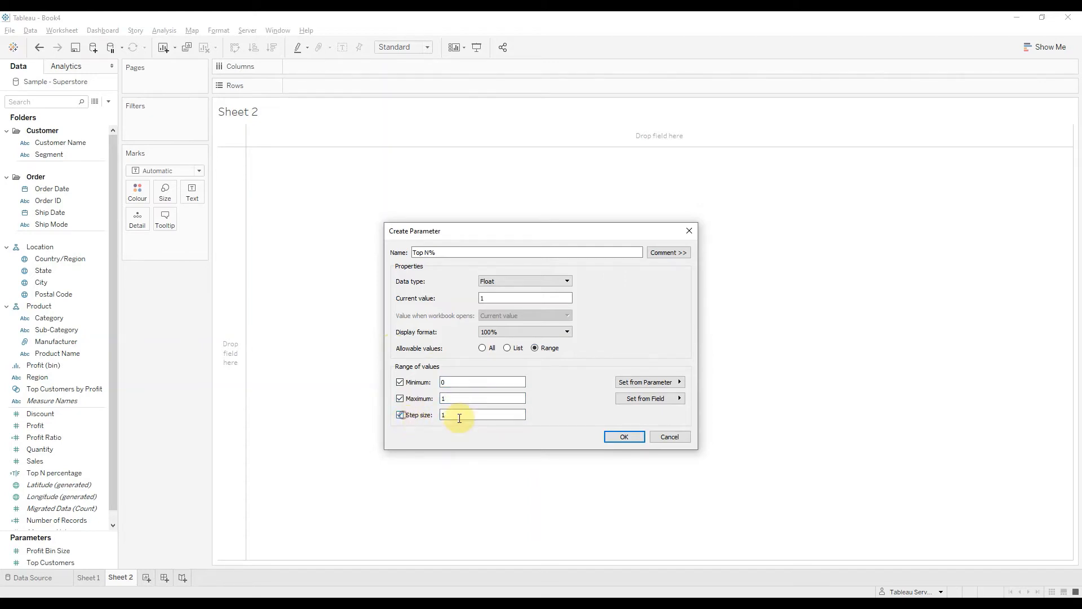
pyautogui.click(466, 417)
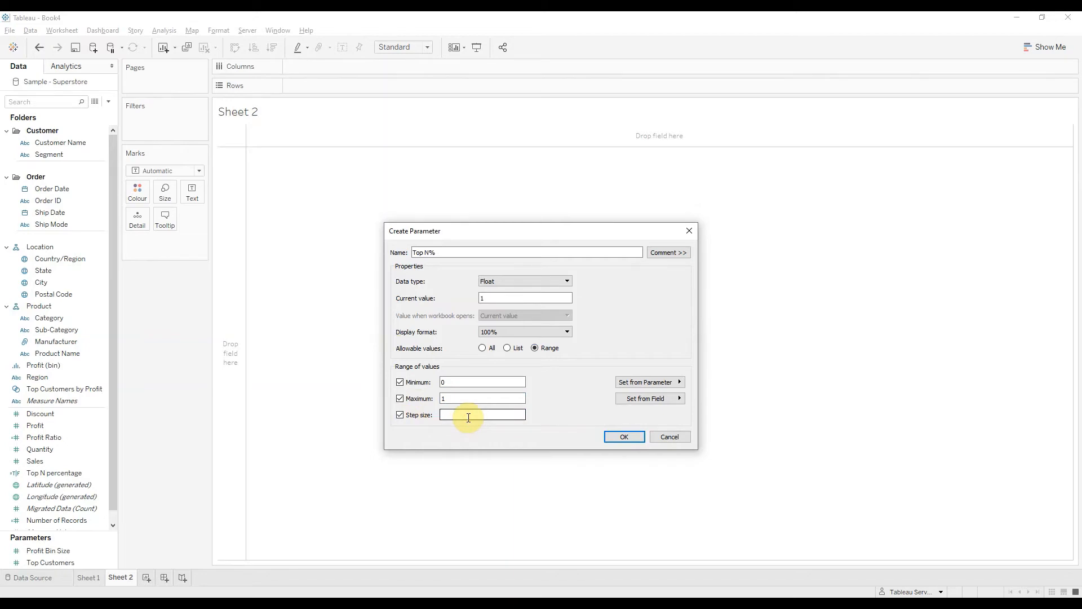
pyautogui.write('0.25')
pyautogui.click(625, 437)
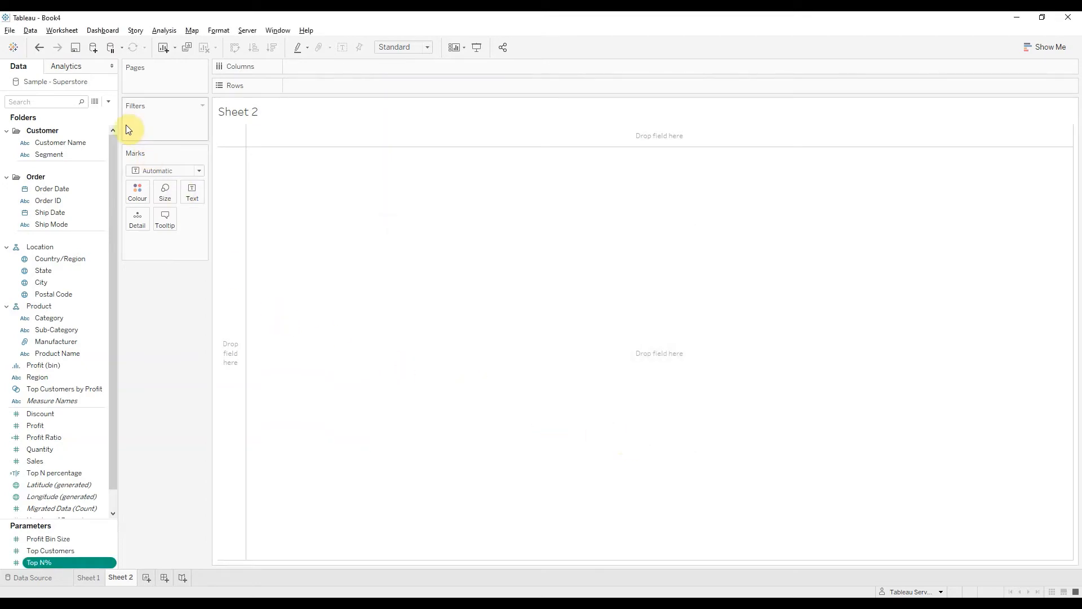
# Start a second calculated field and name it Top N percentage
pyautogui.click(110, 104)
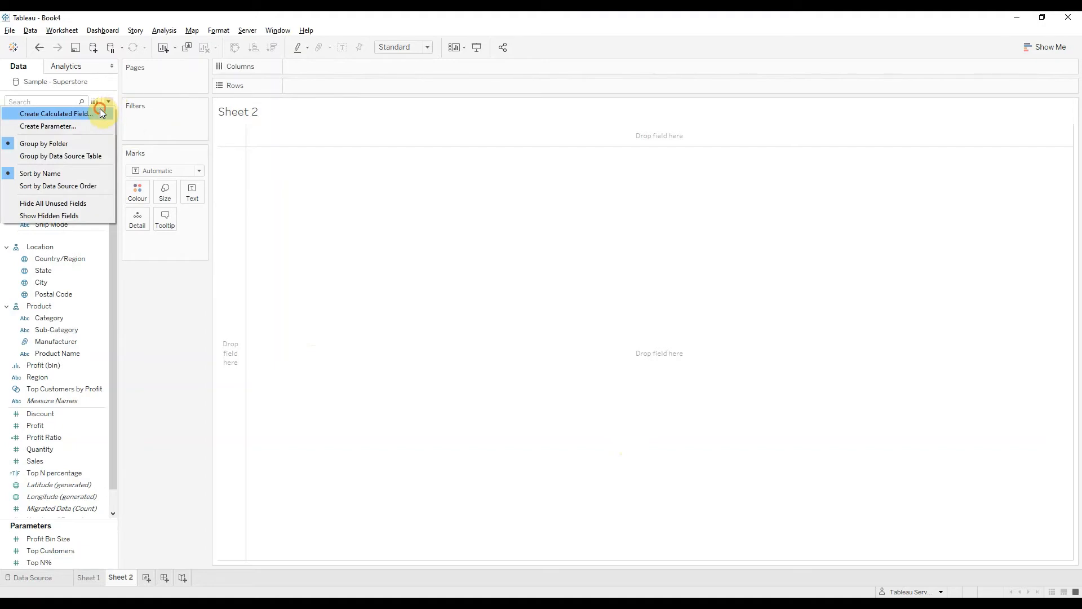
pyautogui.click(100, 108)
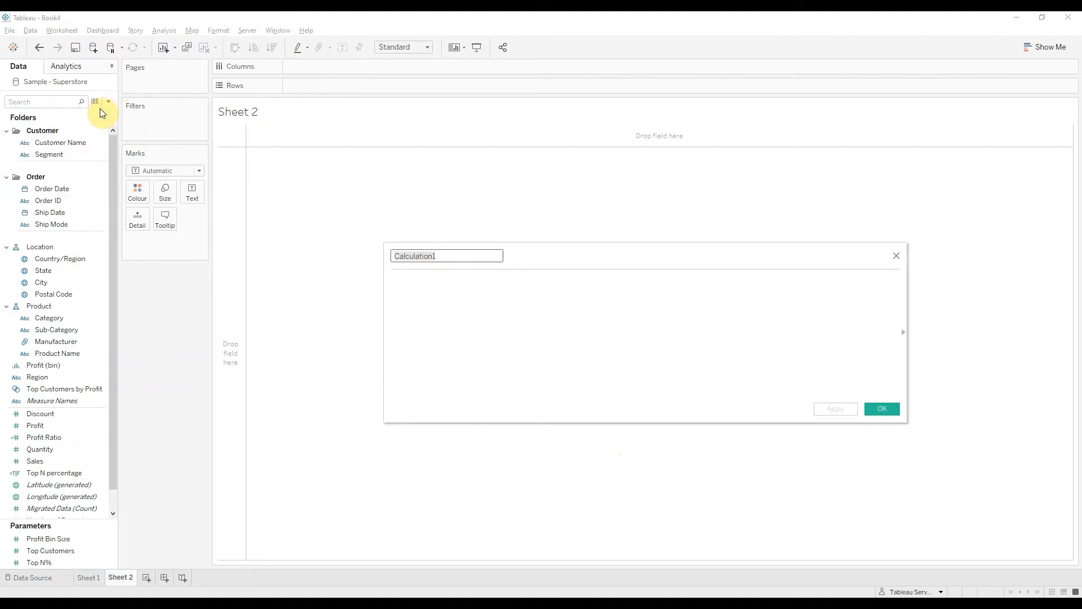
pyautogui.write('Top N percentage')
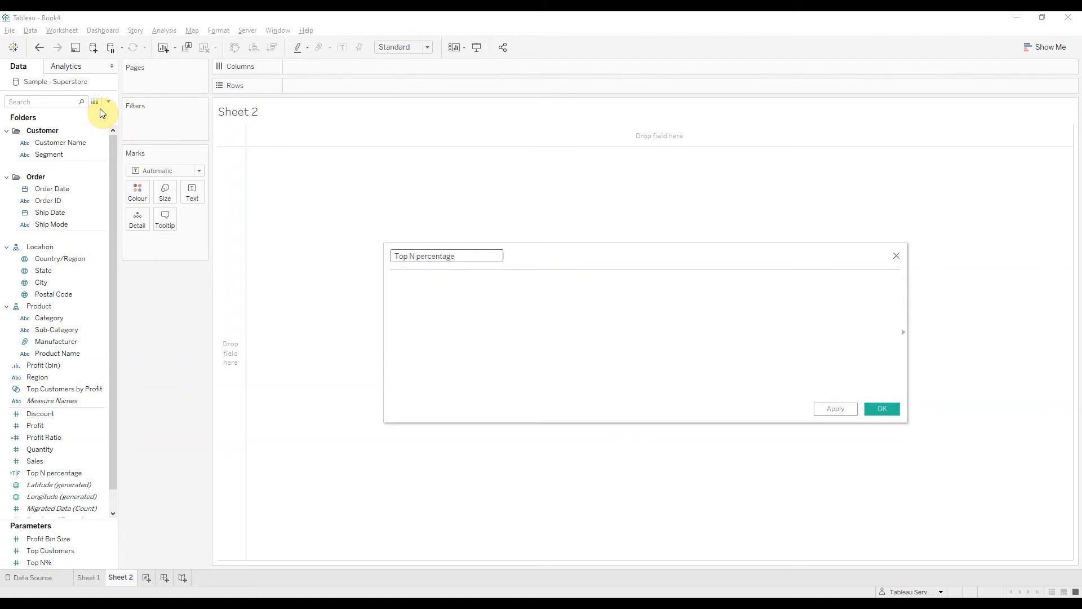
pyautogui.press('Tab')
# Begin the calculation with an empty PERCENTILE function enclosed in curly braces
pyautogui.write('per')
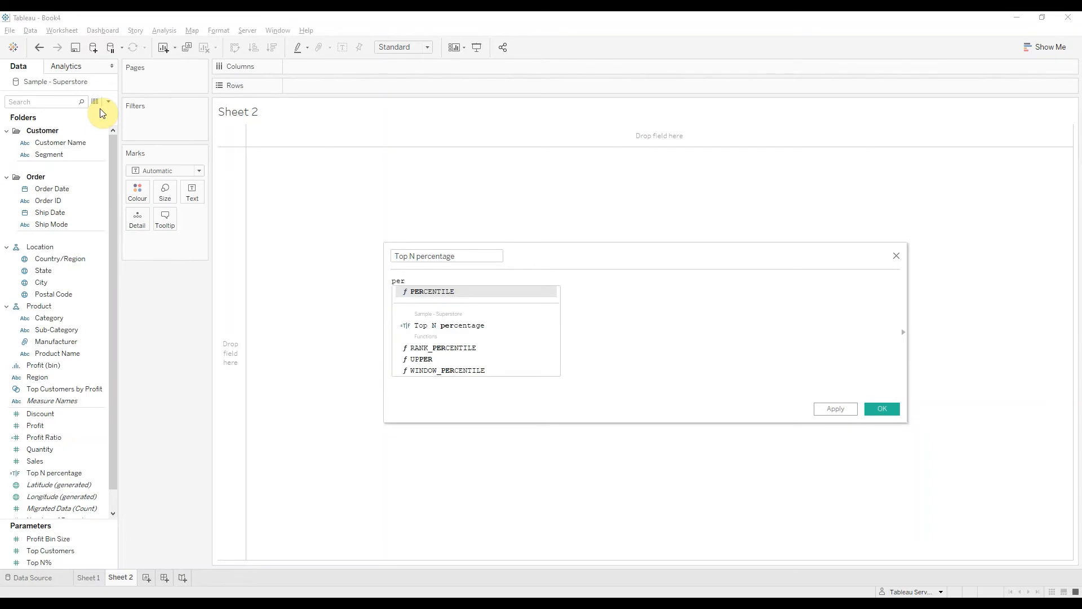
pyautogui.press('Return')
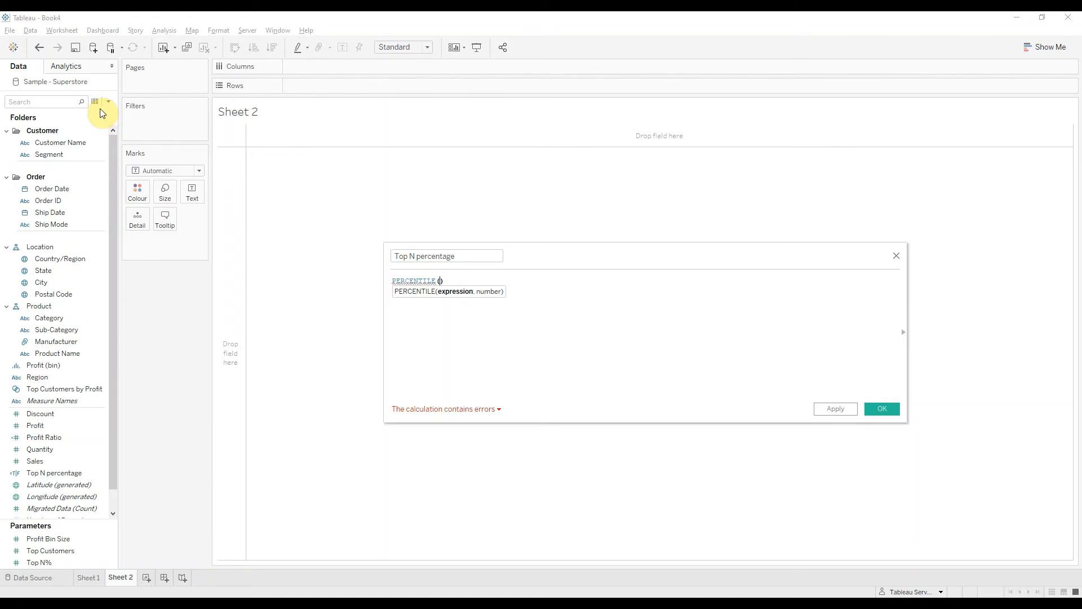
pyautogui.press('Right')
pyautogui.write('}')
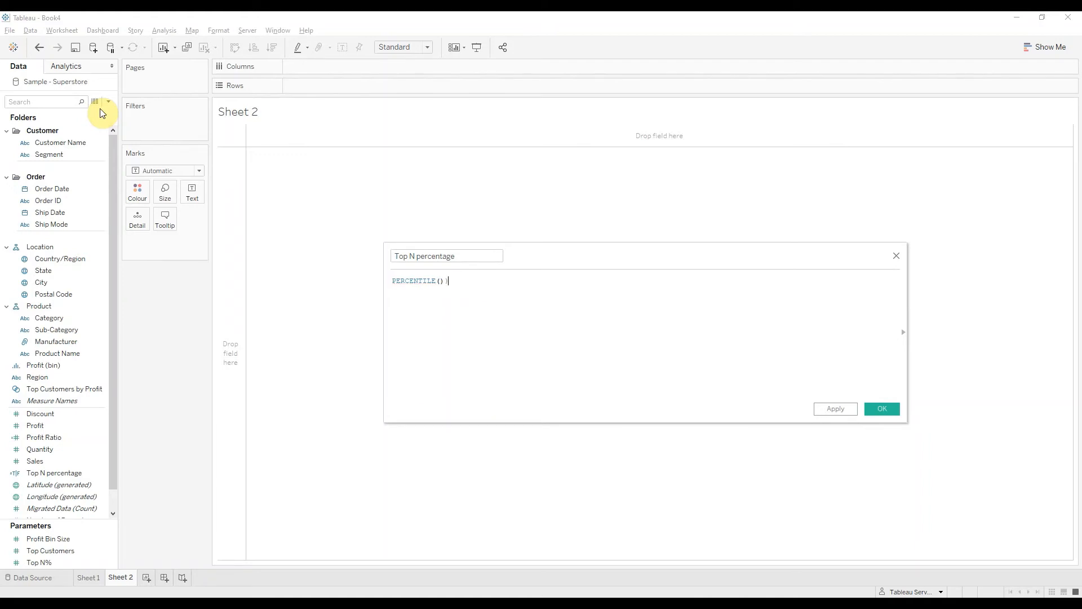
pyautogui.press('Home')
pyautogui.write('{')
pyautogui.press('End')
pyautogui.press('Left')
pyautogui.press('Left')
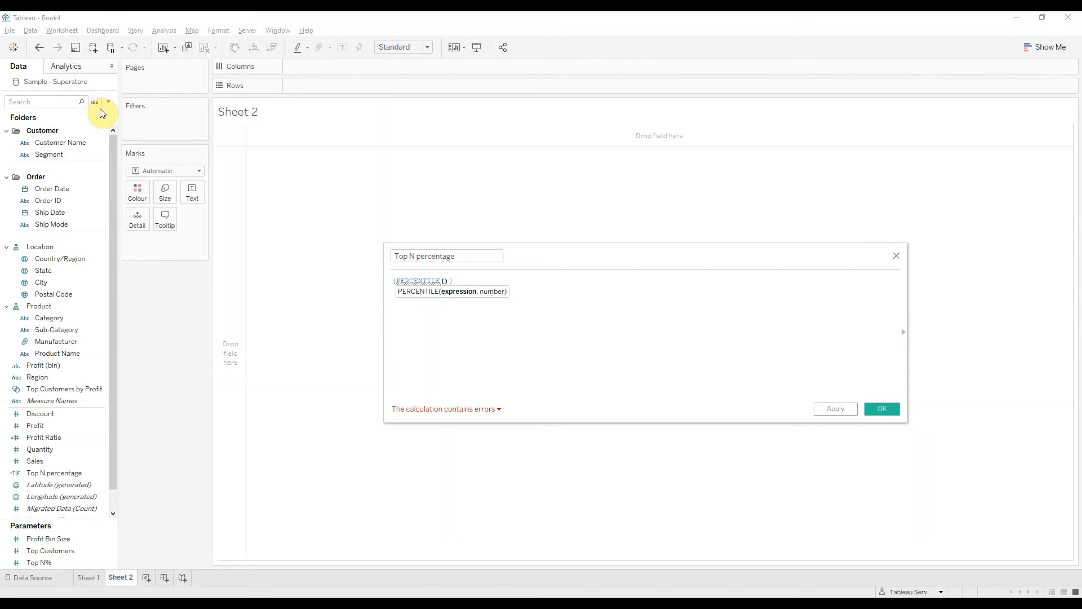
# Give the PERCENTILE function [Sales] as its expression and the [Top N%] parameter as its number
pyautogui.write('[Sales]')
pyautogui.press('Return')
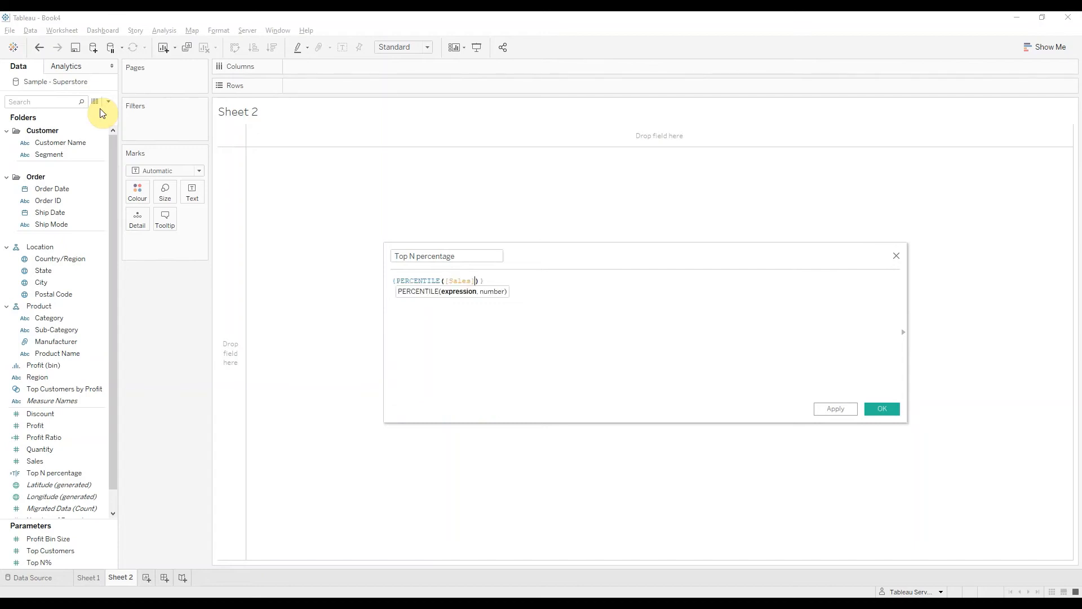
pyautogui.write(',')
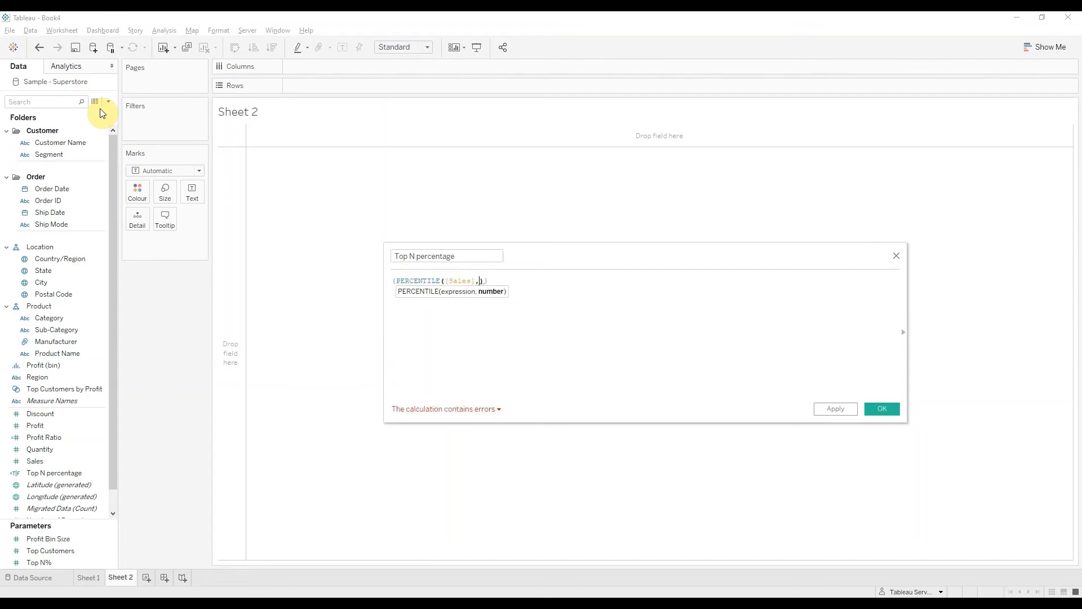
pyautogui.write('top')
pyautogui.press('Down')
pyautogui.press('Down')
pyautogui.press('Down')
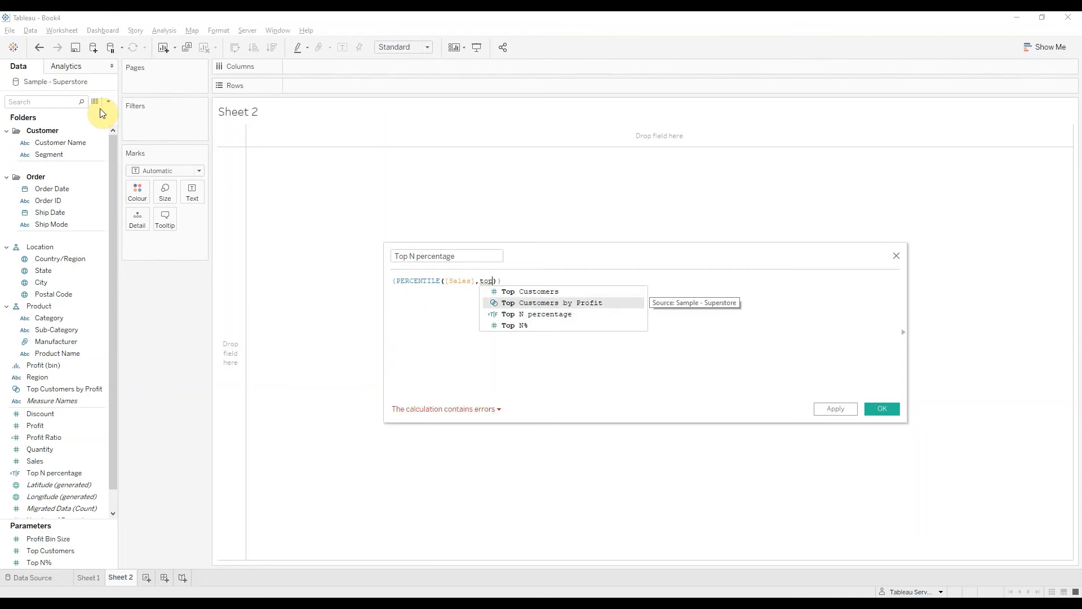
pyautogui.press('Return')
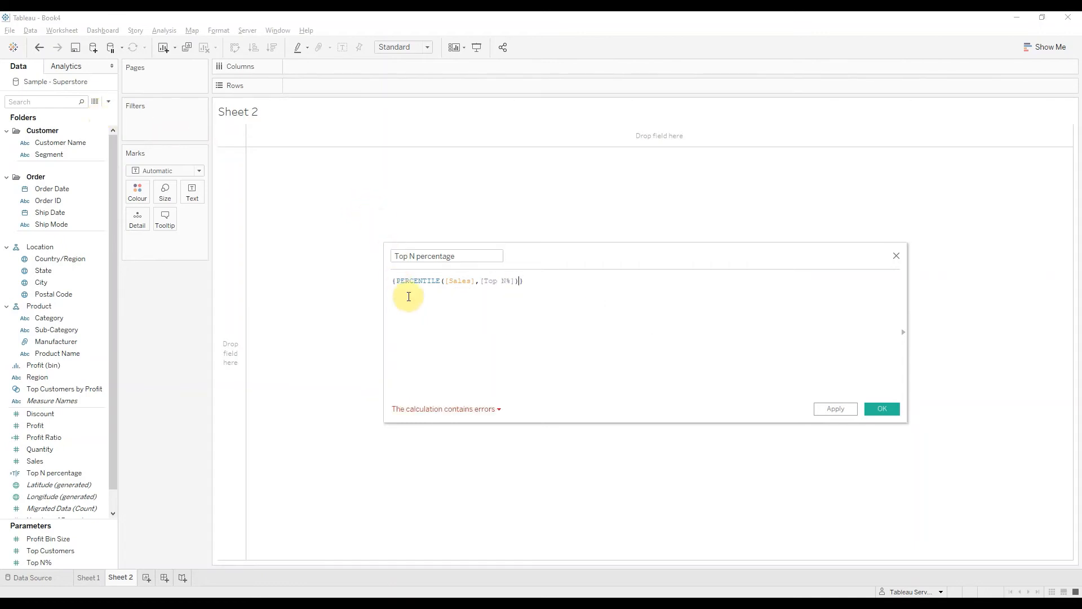
# Check the calculation error, rename the calculated field as Top N % and save it
pyautogui.click(449, 411)
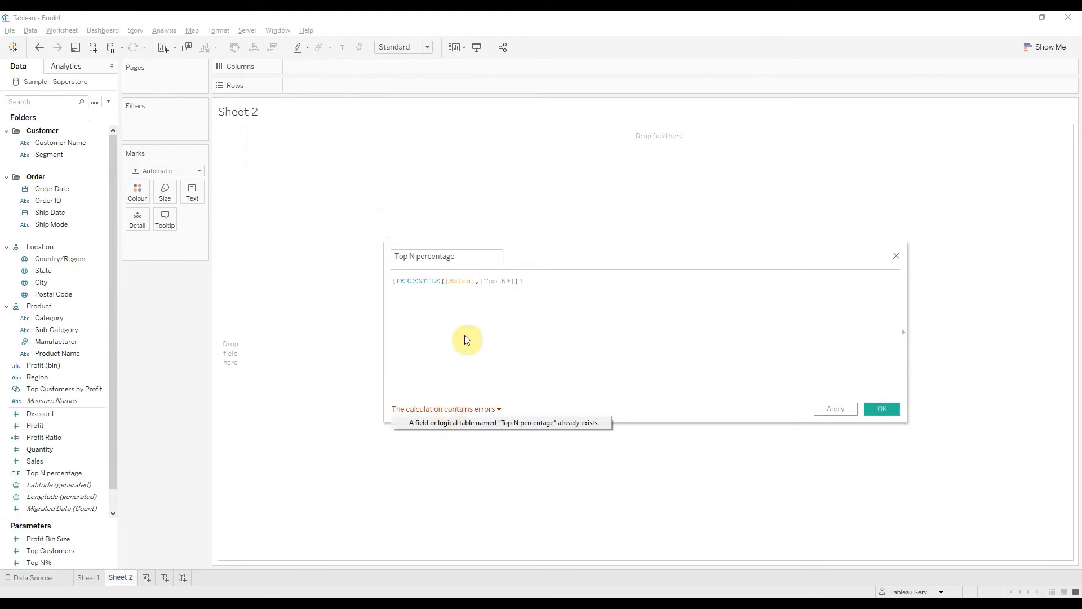
pyautogui.click(483, 258)
pyautogui.doubleClick(484, 258)
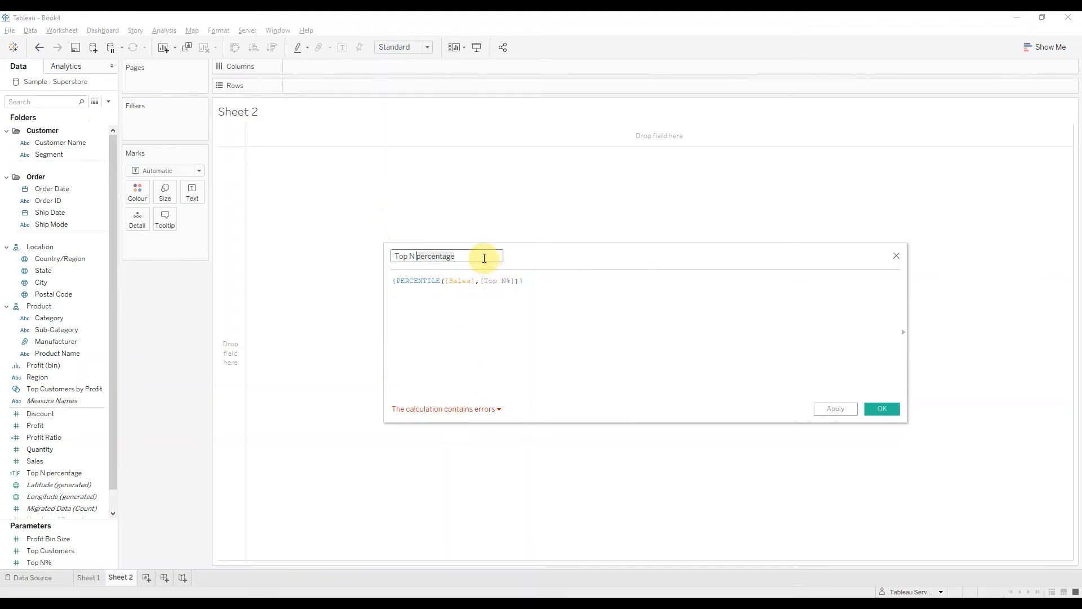
pyautogui.write('%')
pyautogui.click(887, 410)
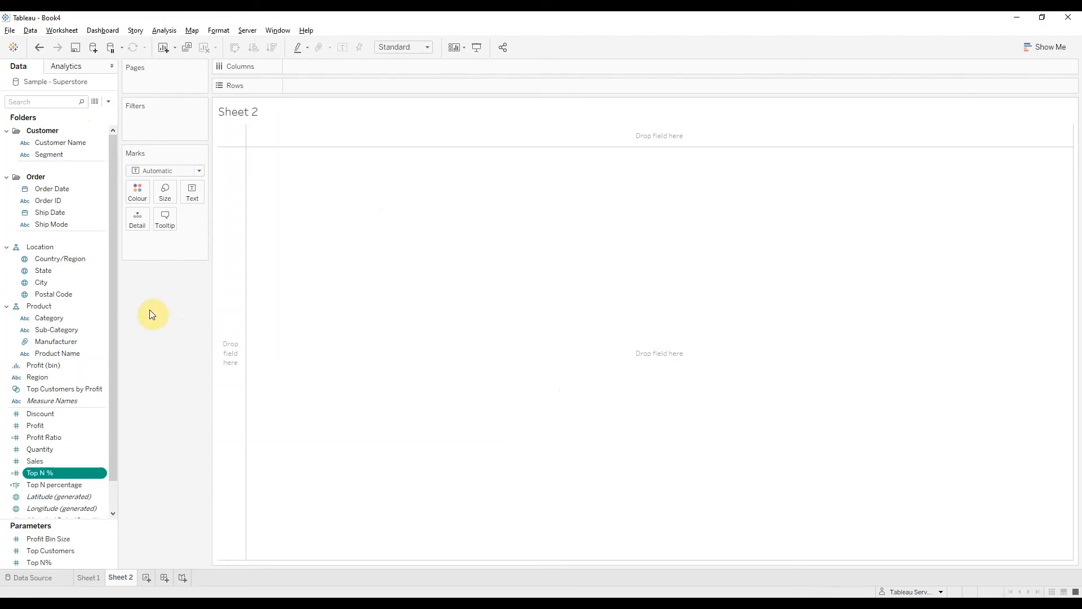
# Create a calculated field named Top N% filter with the formula [Sales] <= [Top N %]
pyautogui.click(109, 105)
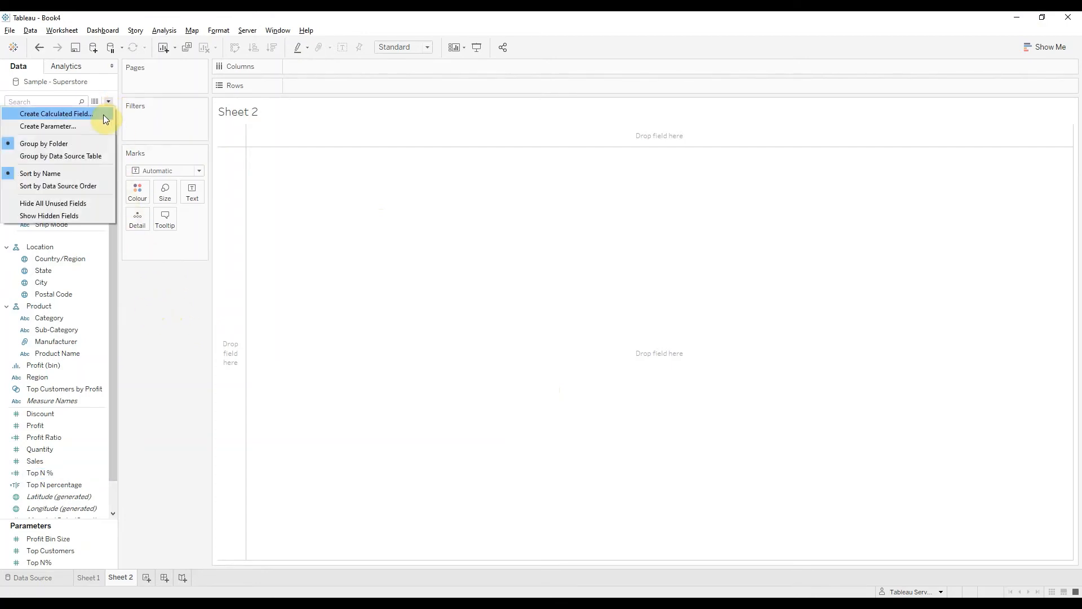
pyautogui.click(106, 112)
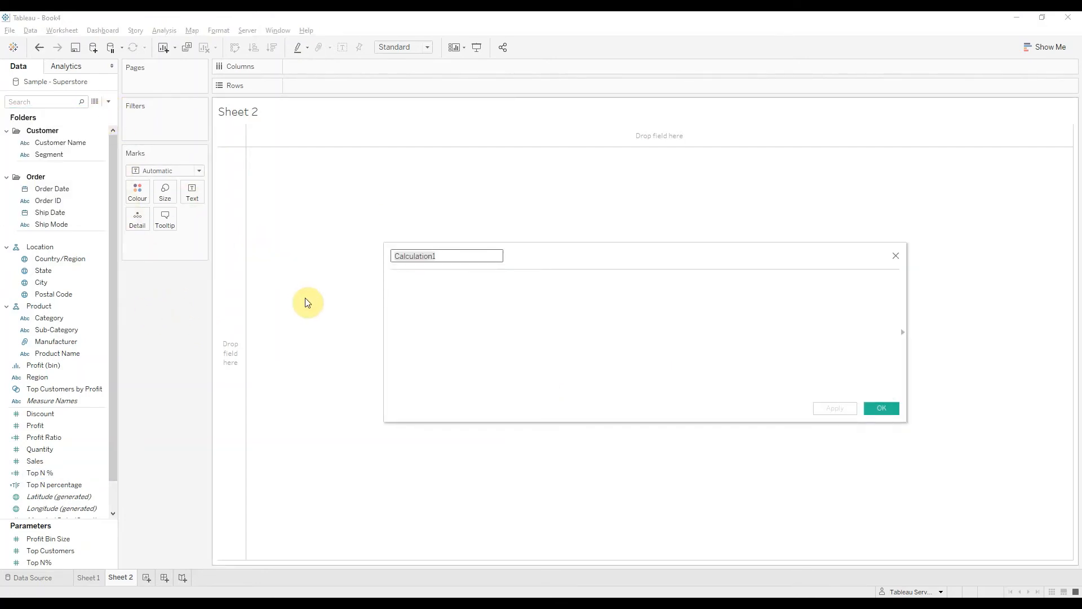
pyautogui.write('Top N% filter')
pyautogui.press('Tab')
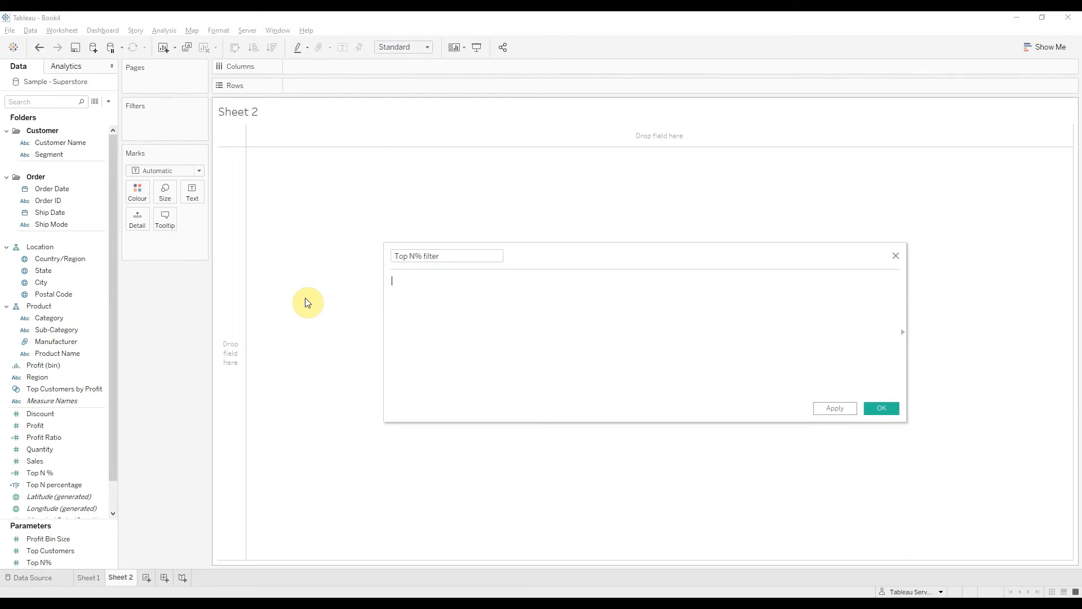
pyautogui.write('[Sales] <= top')
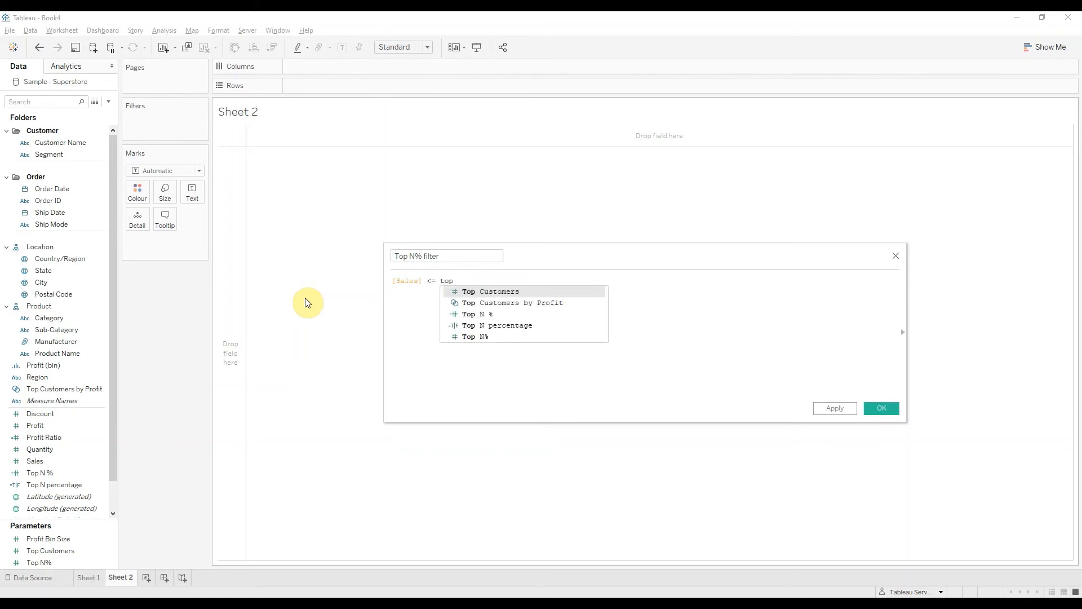
pyautogui.press('Down')
pyautogui.press('Down')
pyautogui.press('Return')
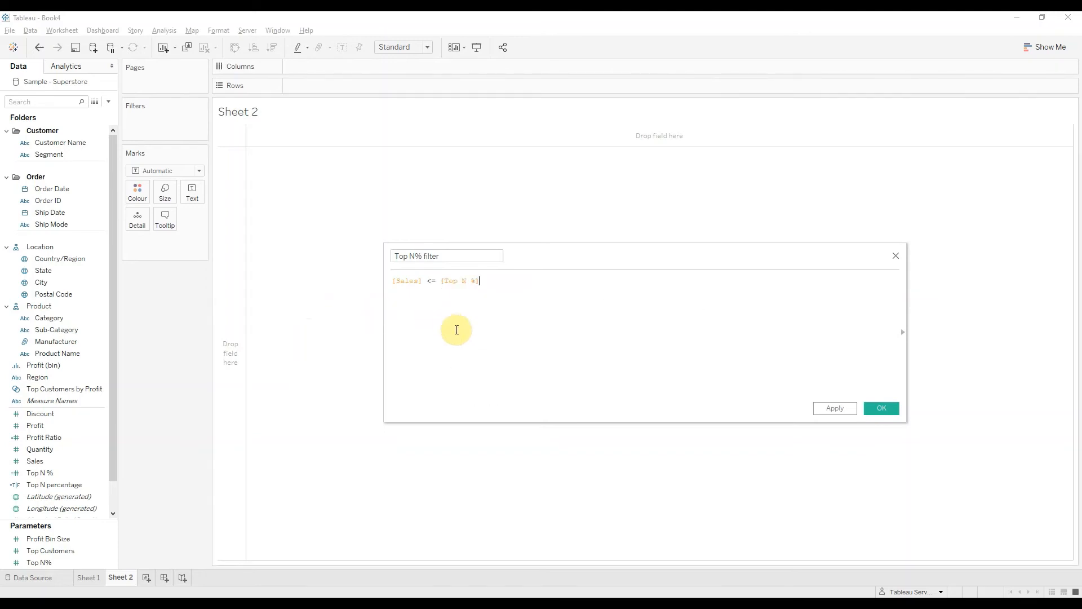
pyautogui.click(834, 409)
pyautogui.click(867, 410)
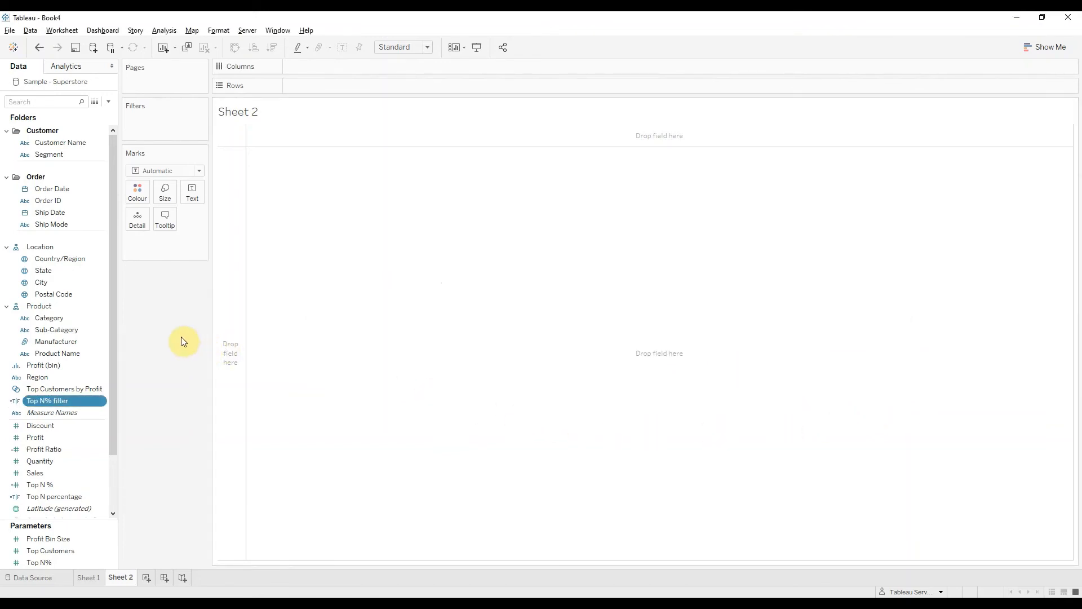
# Plot Sales on rows against Category on columns, and filter the view to True with Top N% filter
pyautogui.moveTo(56, 317); pyautogui.dragTo(307, 68)
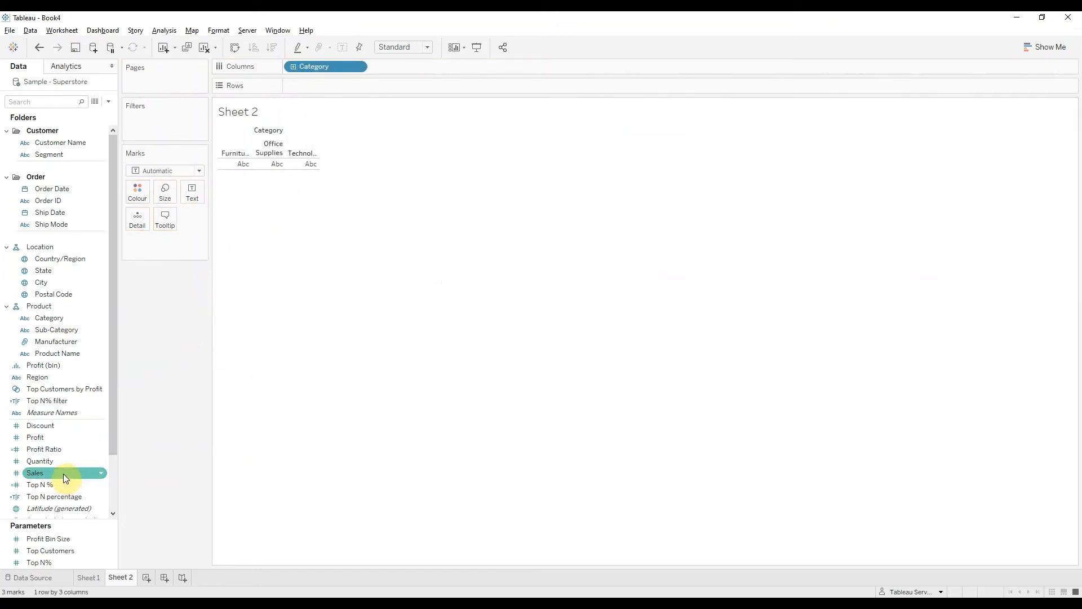
pyautogui.moveTo(63, 473); pyautogui.dragTo(342, 87)
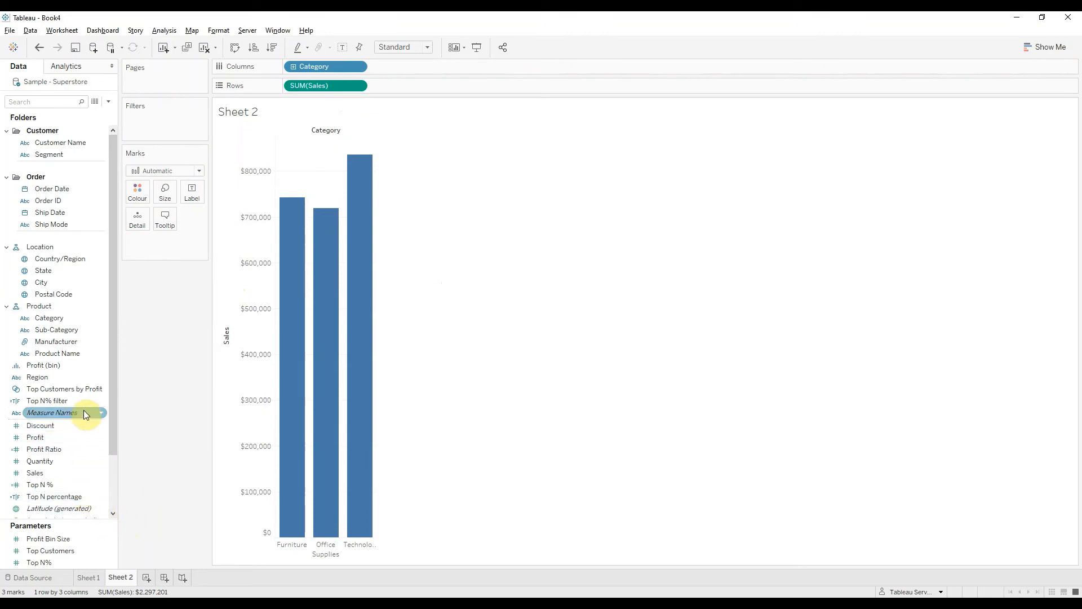
pyautogui.moveTo(81, 404); pyautogui.dragTo(186, 125)
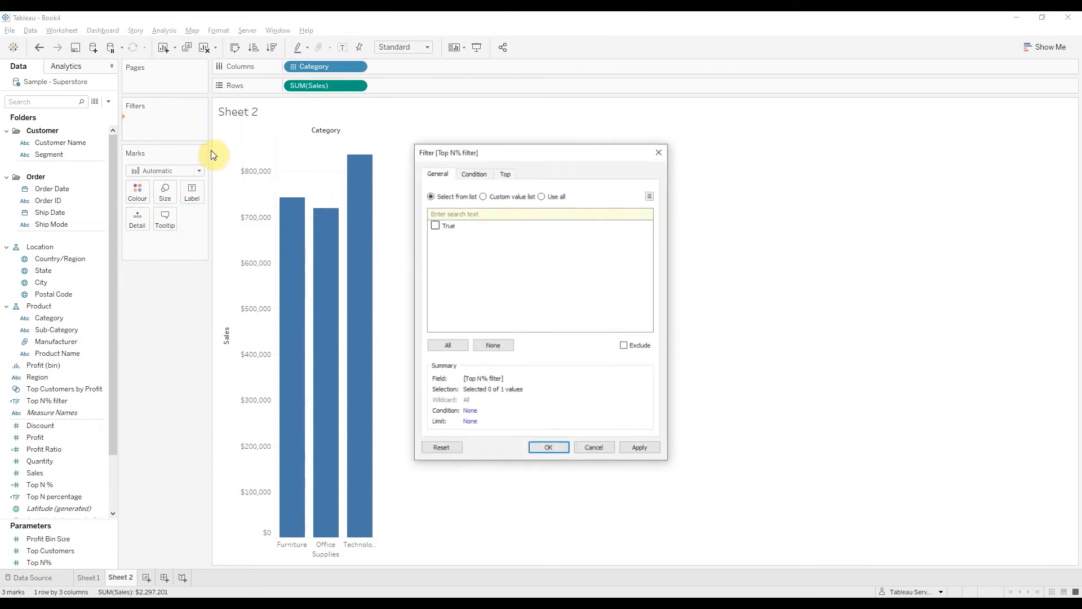
pyautogui.click(641, 448)
pyautogui.click(549, 447)
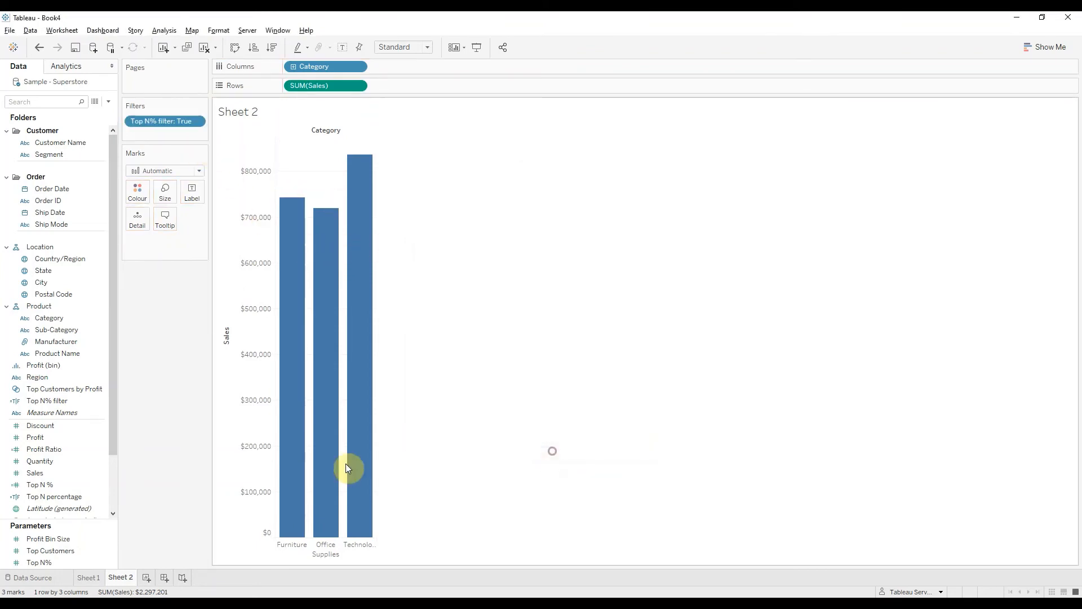
# Show the Top N% parameter control and test the filter by setting it to 75% and back to 100%
pyautogui.rightClick(111, 564)
pyautogui.click(156, 377)
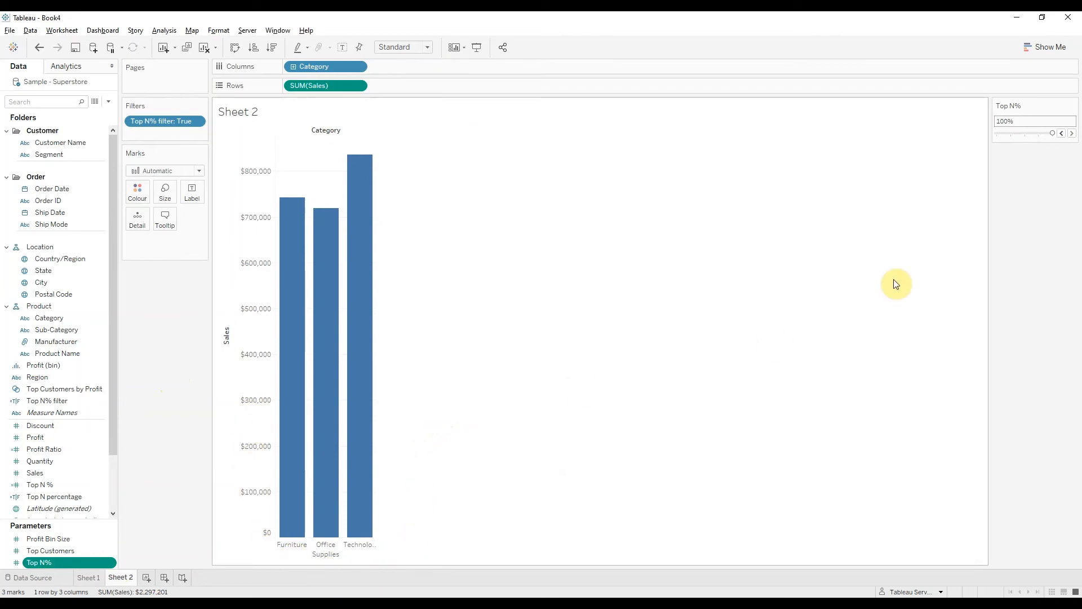
pyautogui.click(1061, 137)
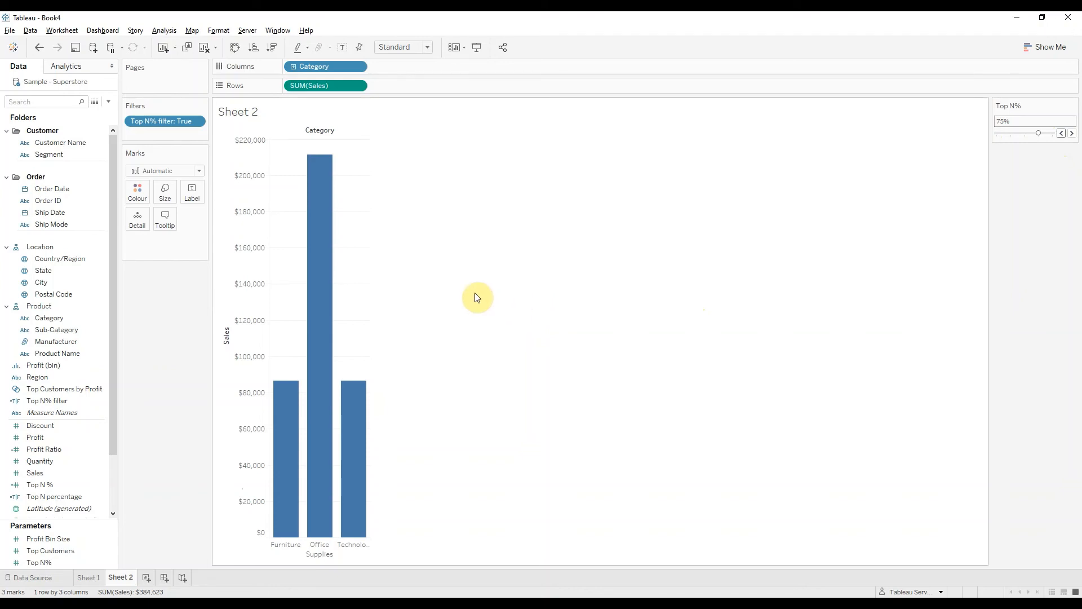
pyautogui.moveTo(323, 211)
pyautogui.click(1072, 134)
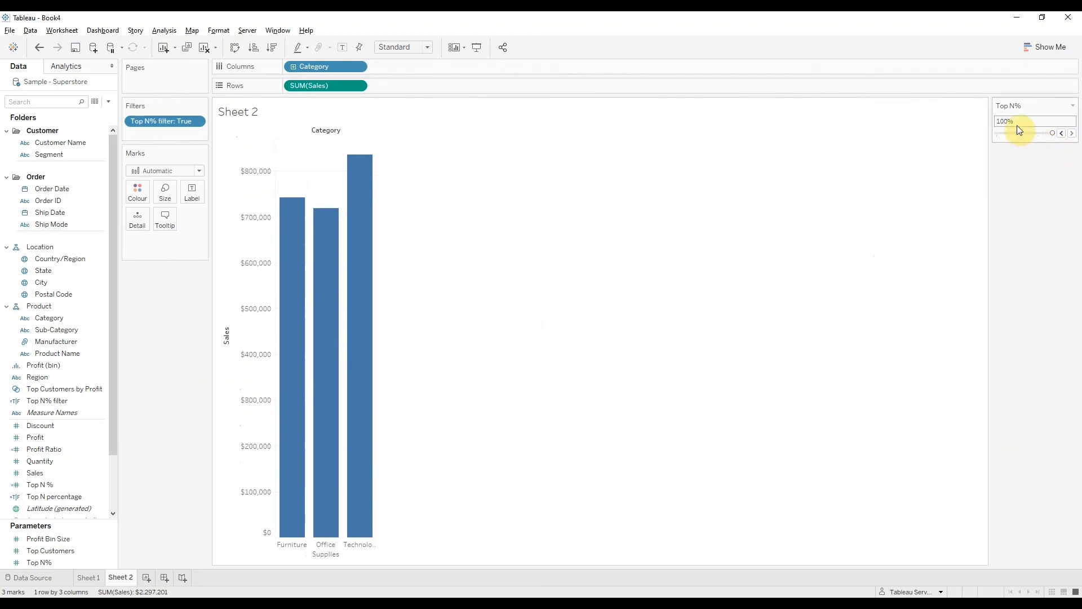